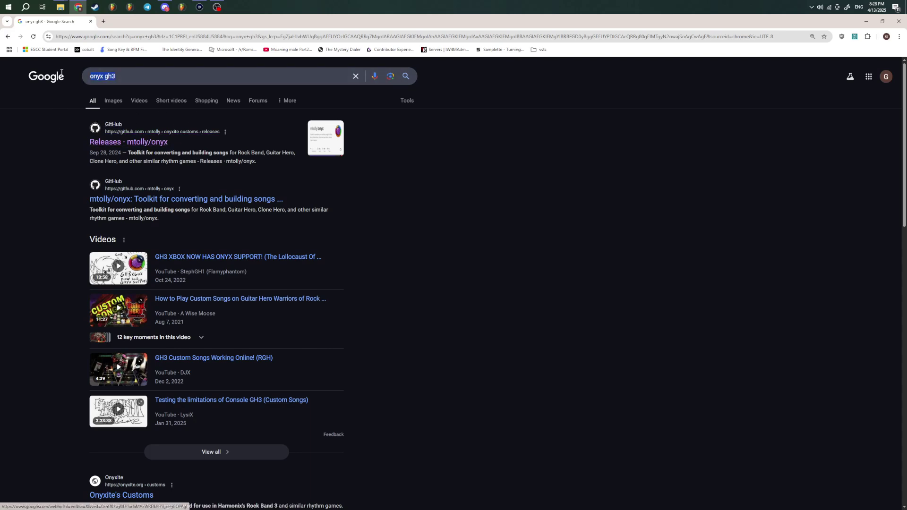
- Open the onyx Releases result, then go to the repository's main page
click(123, 142)
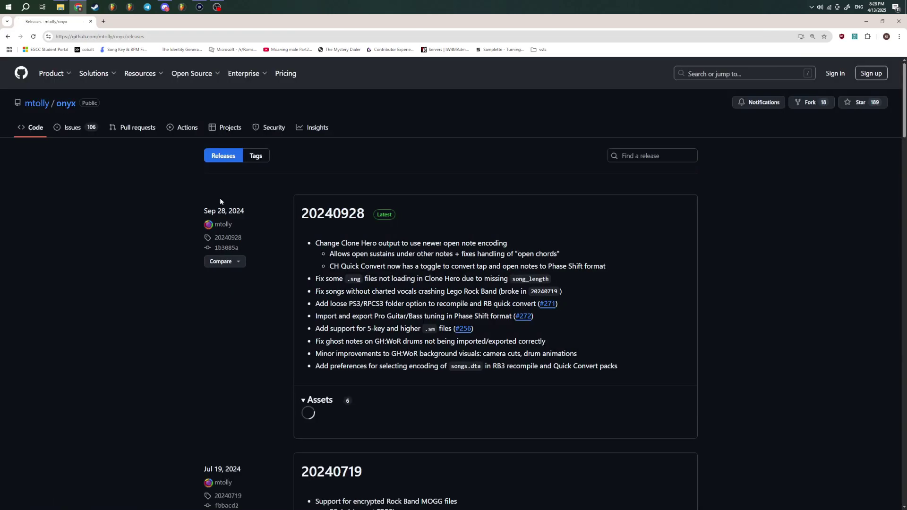
mouse_move(30, 110)
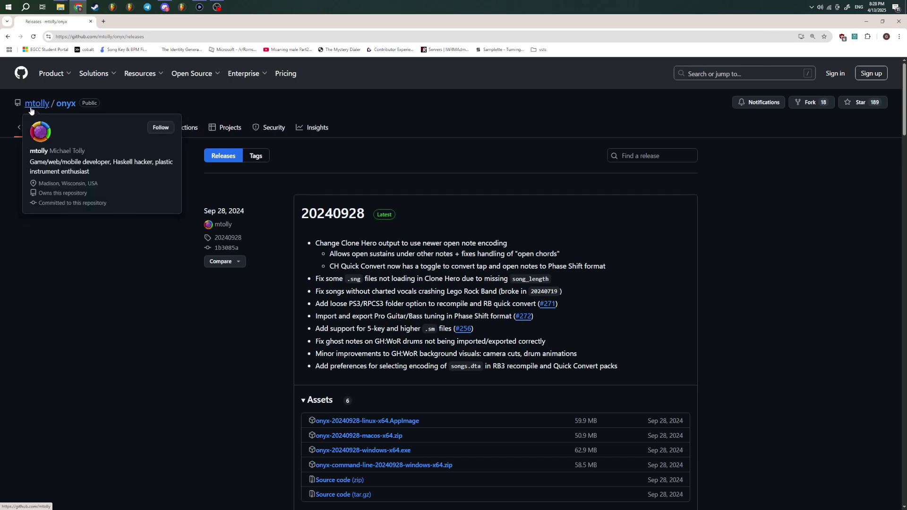
click(66, 103)
scroll(353, 228, down, 10)
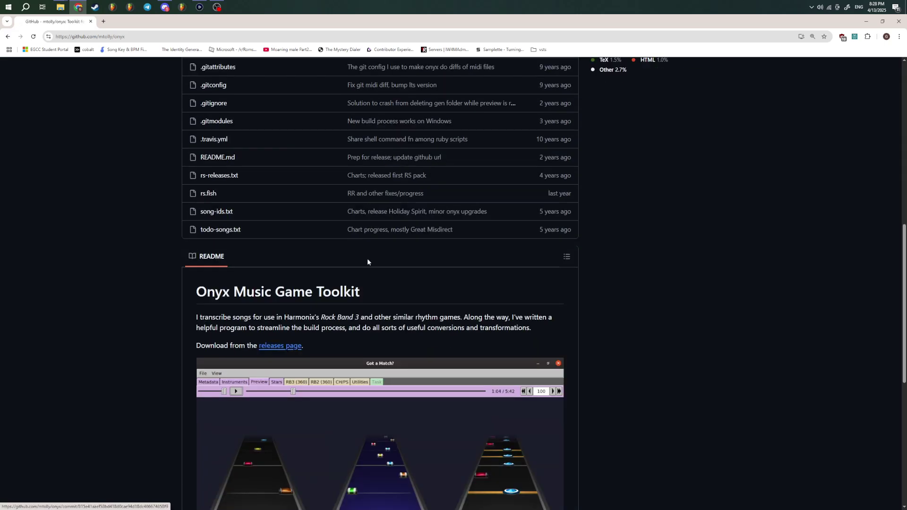
drag(363, 292, 210, 290)
- Look up 'Onyx Music Game Toolkit' on Google, close that tab, and open release 20240928
click(207, 291)
scroll(331, 284, down, 1)
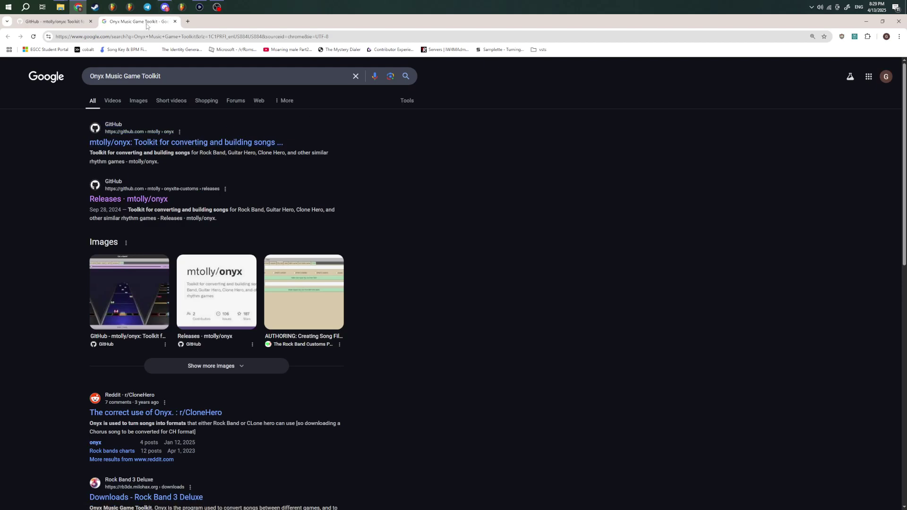
click(174, 21)
scroll(625, 288, up, 10)
scroll(669, 317, down, 2)
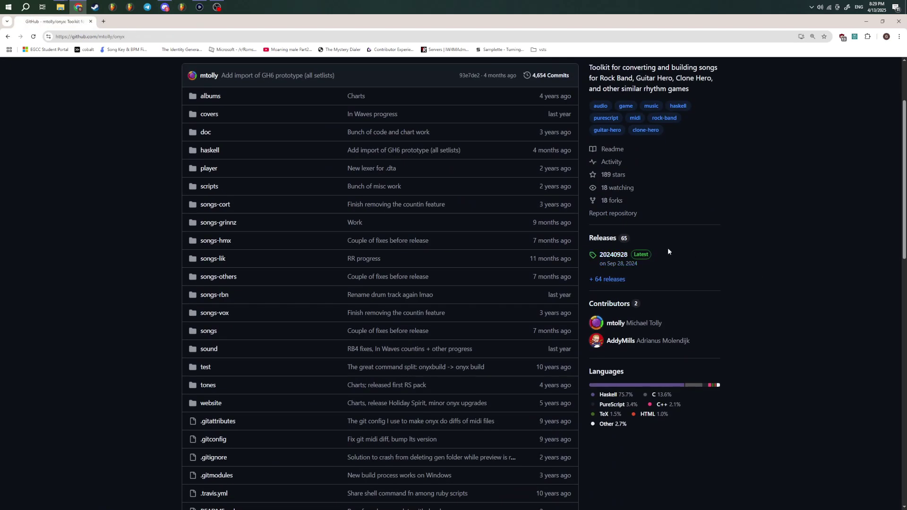
click(613, 264)
scroll(612, 269, down, 2)
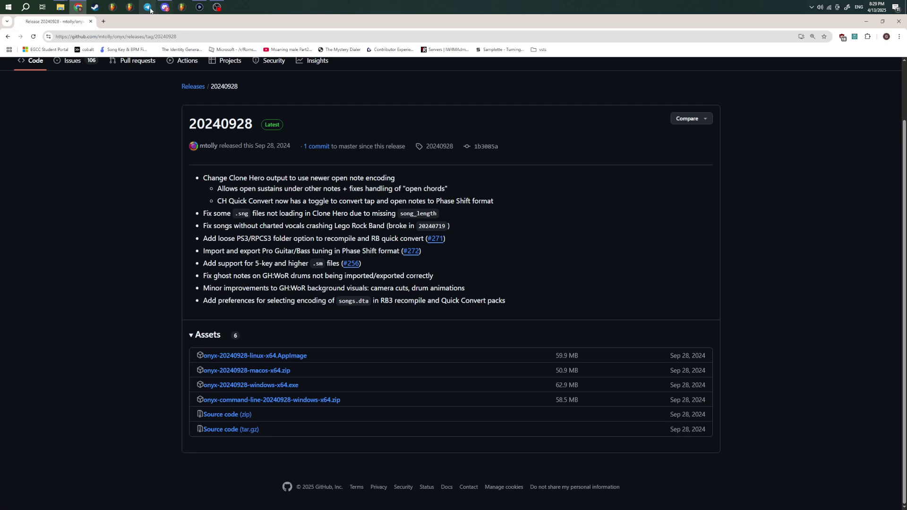
- Bring up the D:\360\onyx folder, look inside Customs, and return to onyx with nothing selected
mouse_move(65, 6)
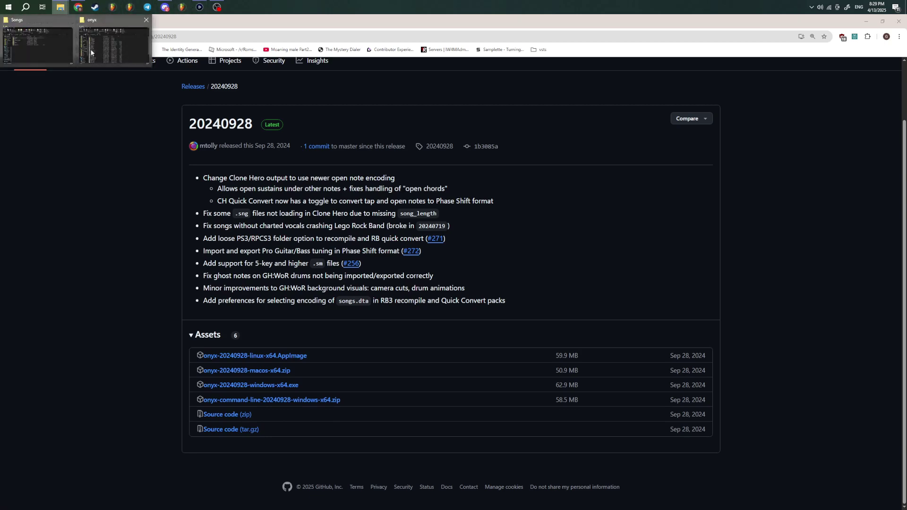
click(113, 43)
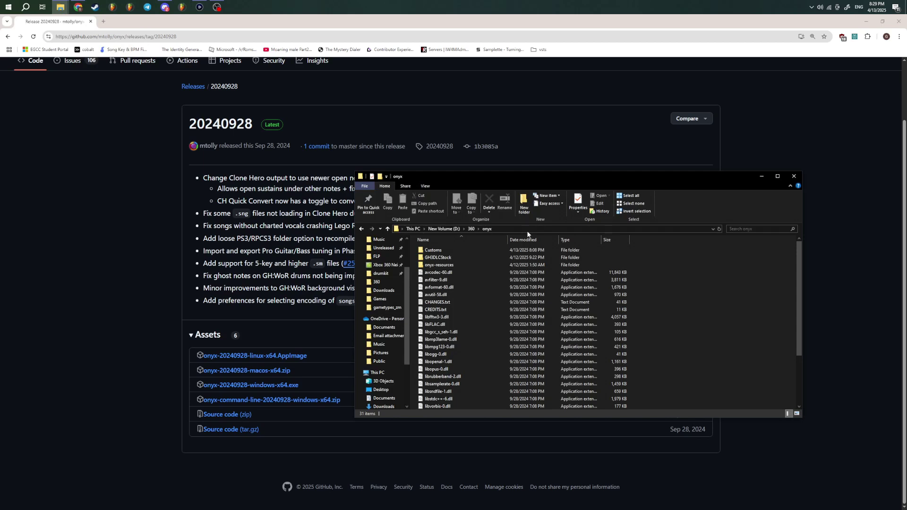
scroll(656, 286, down, 3)
scroll(656, 286, up, 3)
click(498, 252)
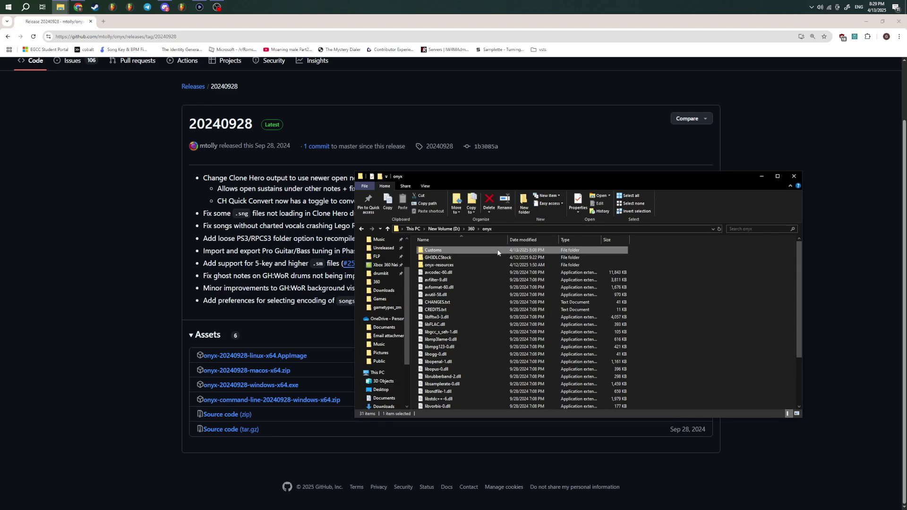
double_click(497, 252)
key(alt+Left)
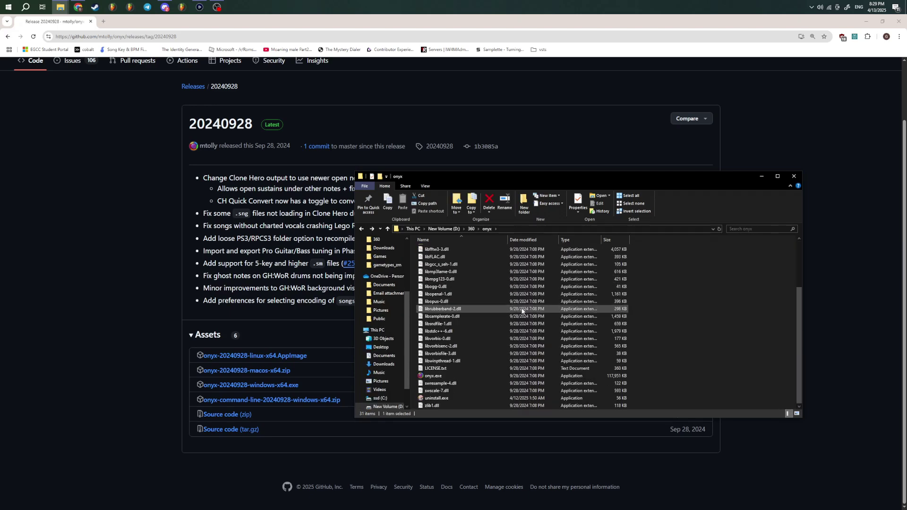
click(703, 368)
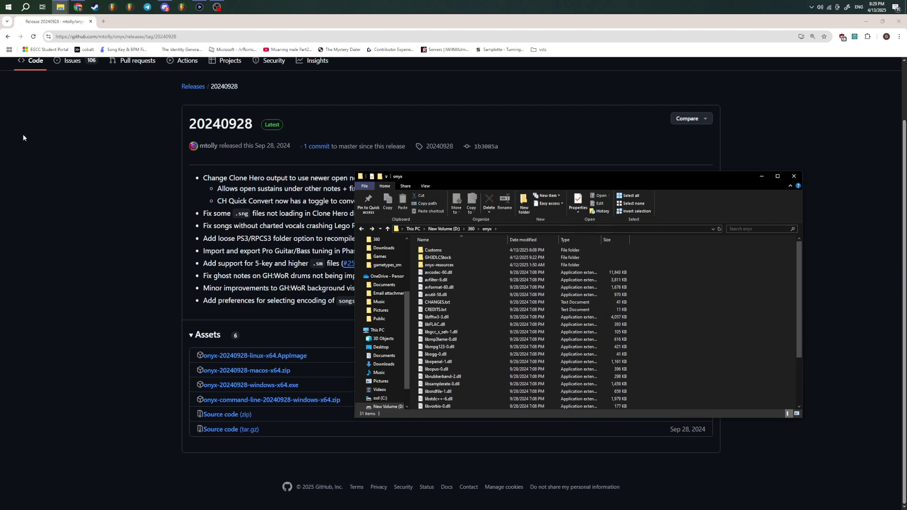
click(199, 7)
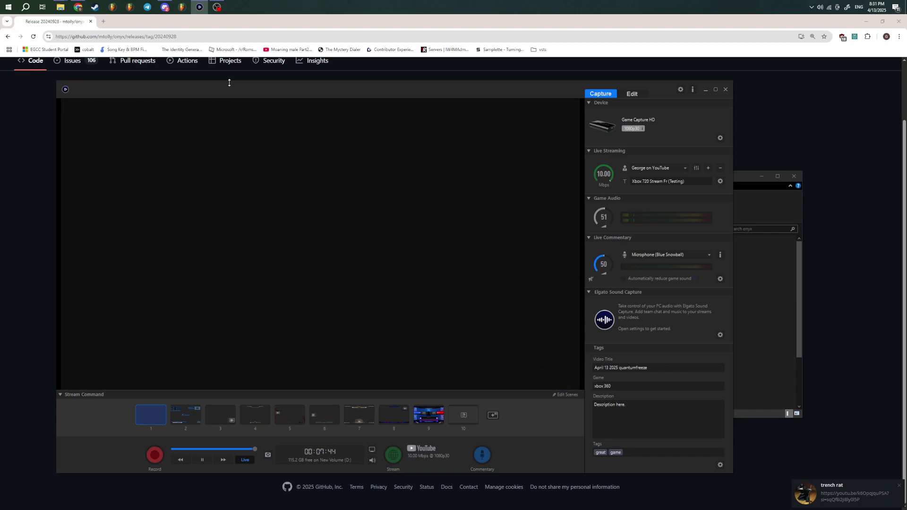
- Bring the onyx File Explorer window back in front of the Elgato capture
click(60, 7)
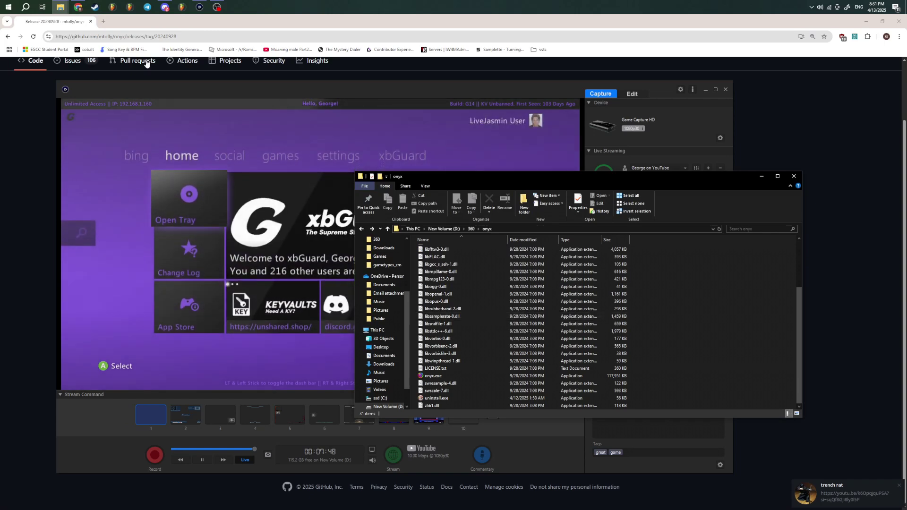
- Load the Chorus Encore chart site (enchor.us) in a new tab and browse its listings
click(103, 21)
text(ench)
key(Return)
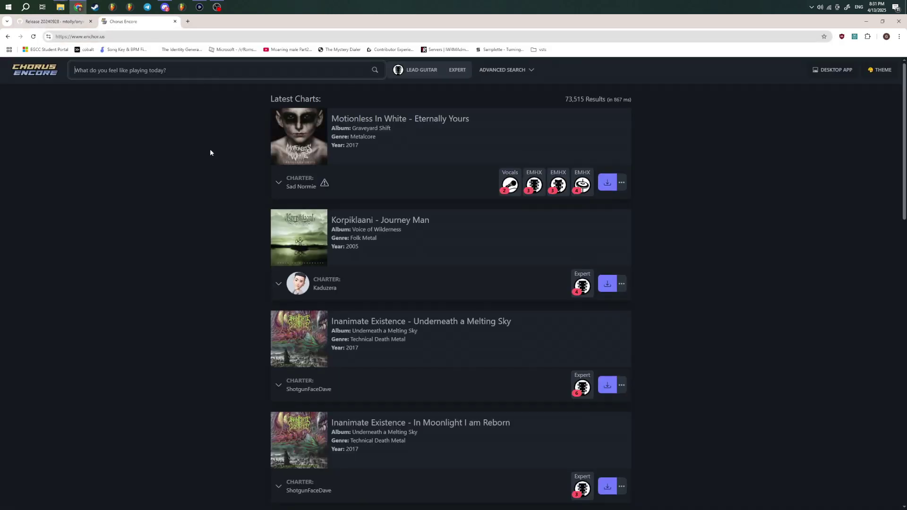
scroll(376, 260, down, 5)
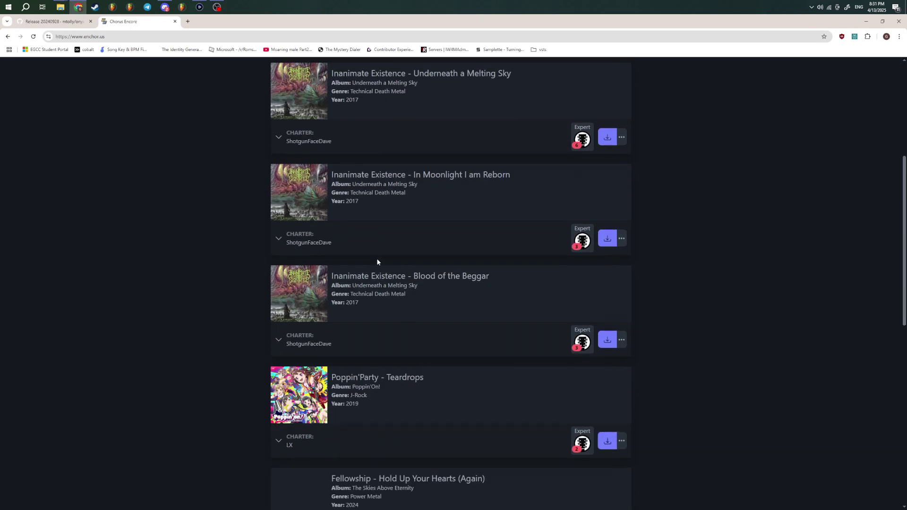
scroll(377, 260, up, 5)
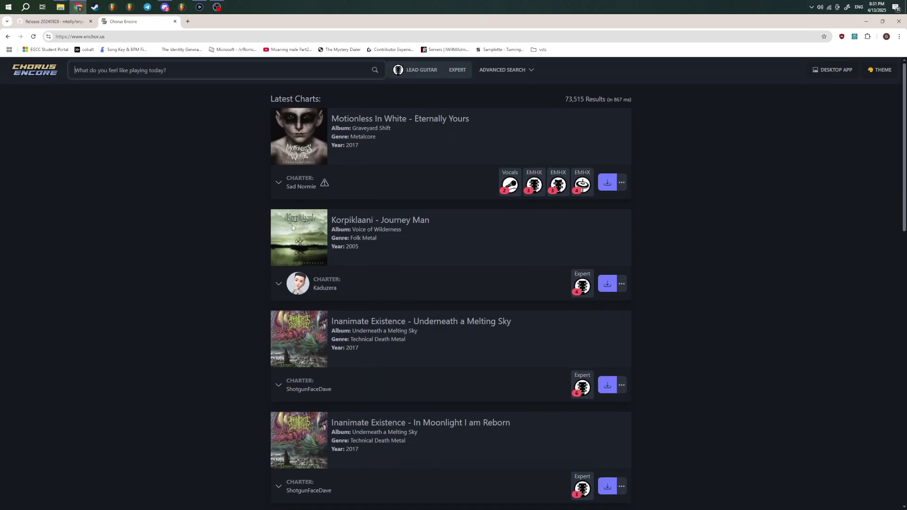
scroll(159, 128, down, 20)
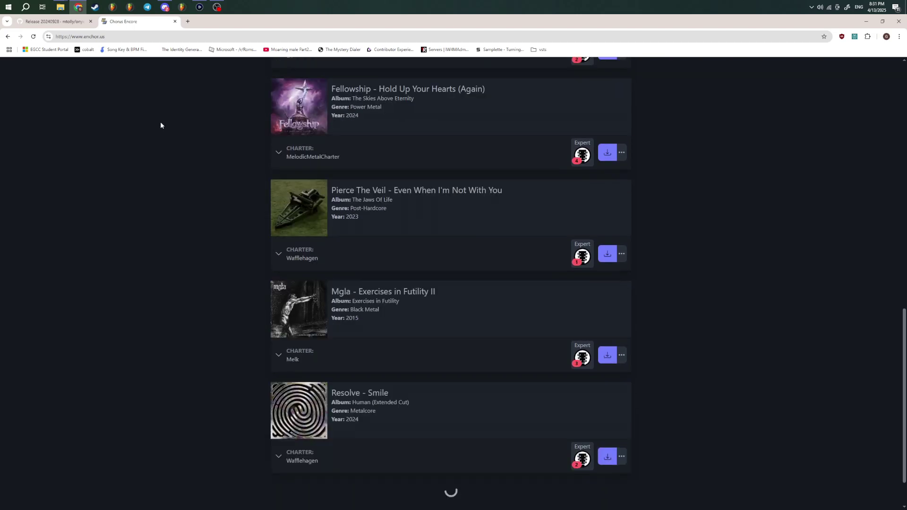
scroll(160, 125, down, 5)
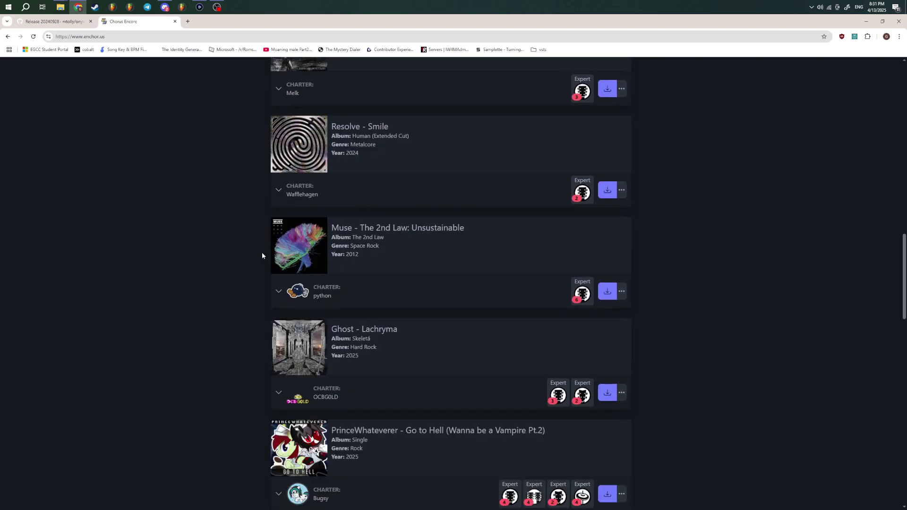
scroll(230, 384, down, 7)
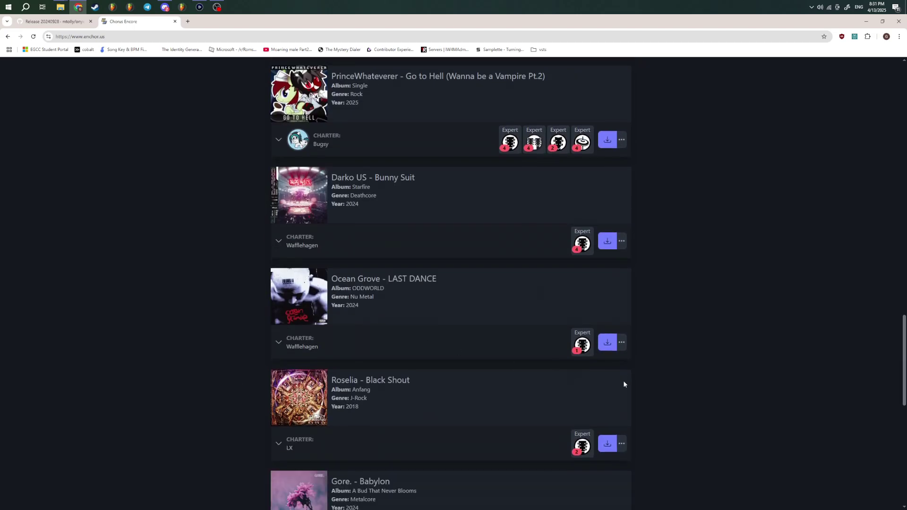
scroll(179, 78, up, 20)
- Search the chart library for 'eminem' and scroll through the Eminem charts
click(163, 78)
text(eminem)
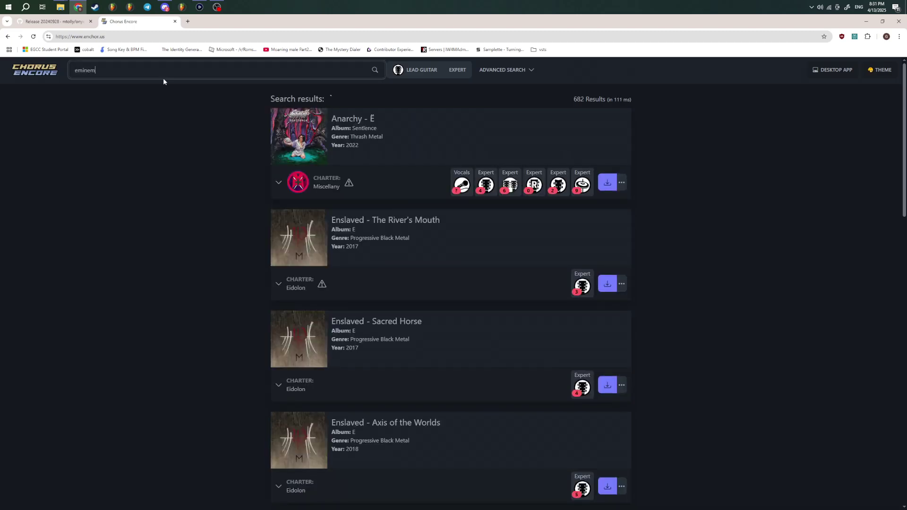
scroll(234, 125, down, 7)
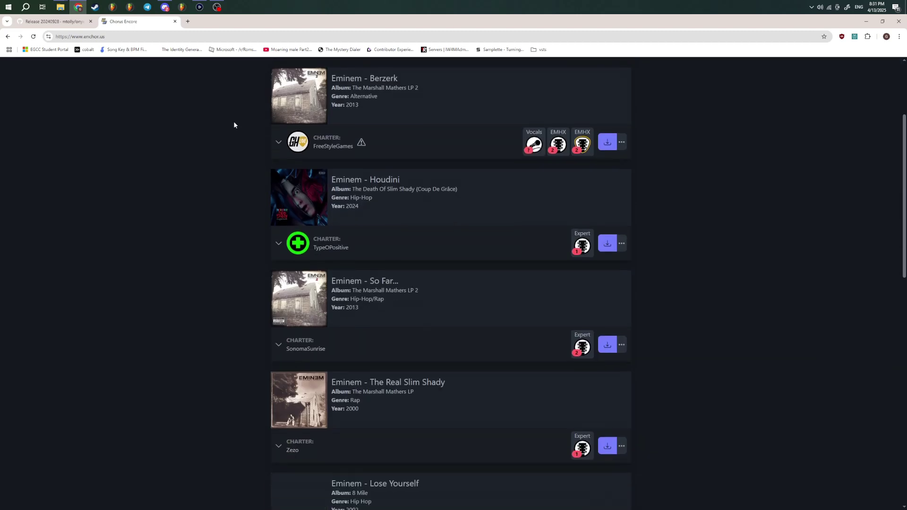
scroll(238, 148, down, 10)
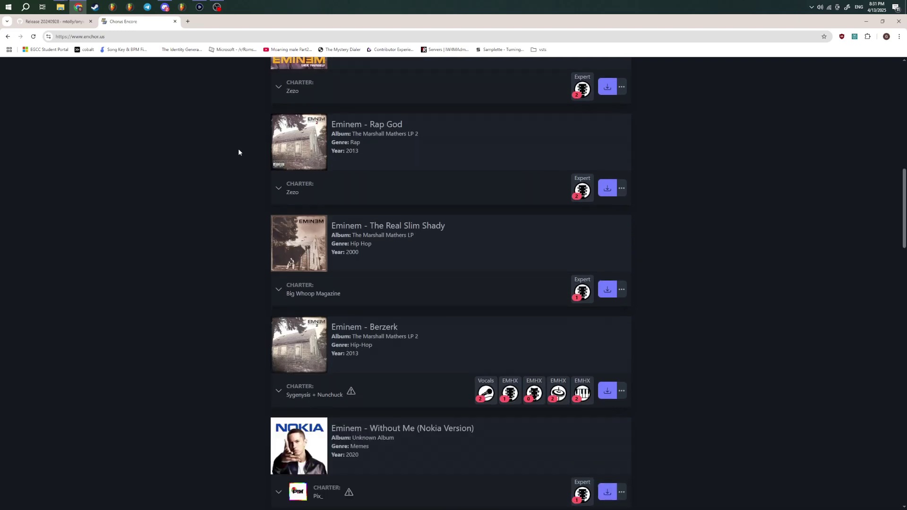
scroll(211, 235, up, 15)
click(52, 21)
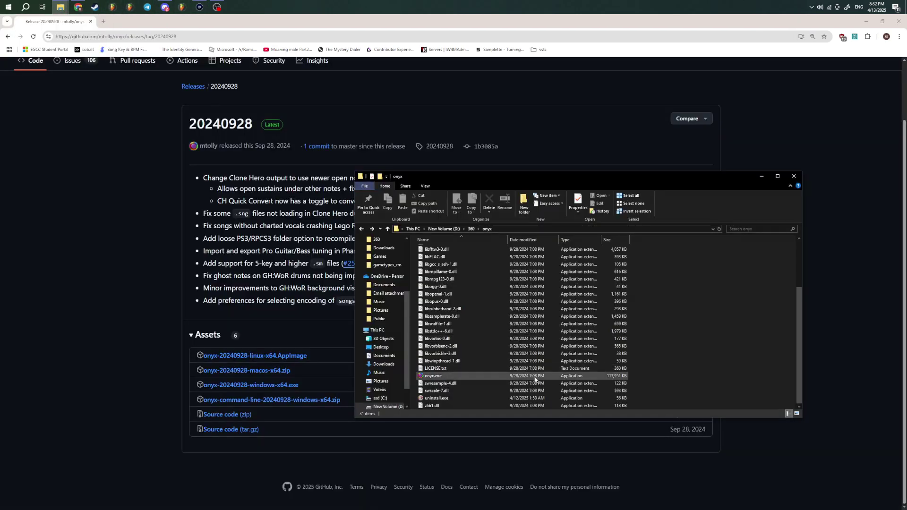
- Launch Onyx, start loading a song, and copy the Band Hero songs folder path
double_click(535, 377)
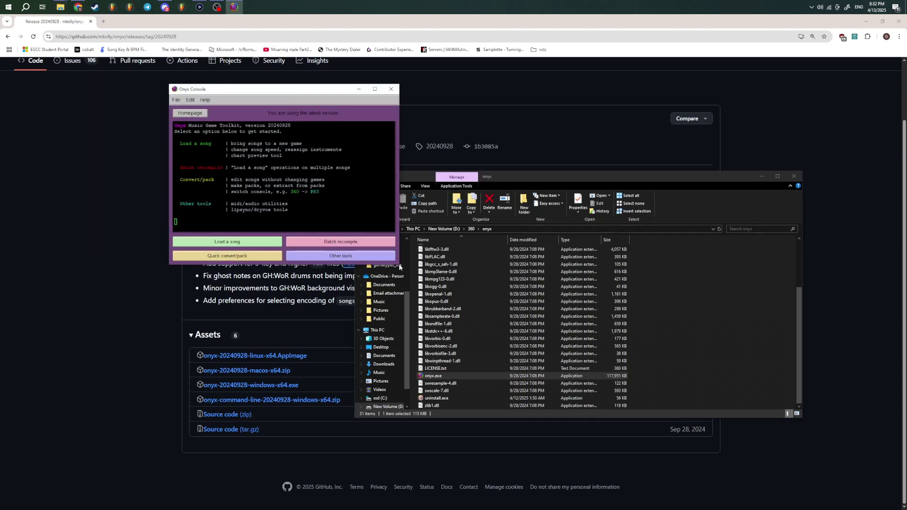
click(224, 244)
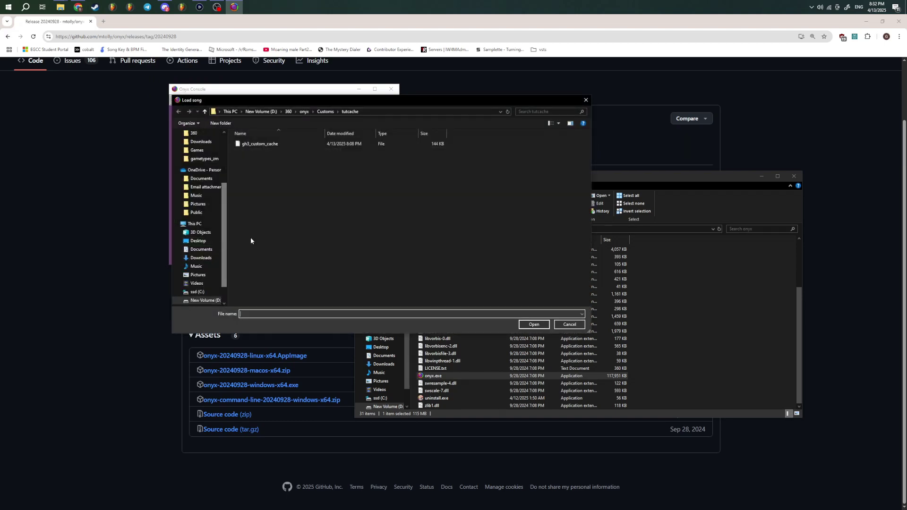
mouse_move(60, 7)
click(41, 33)
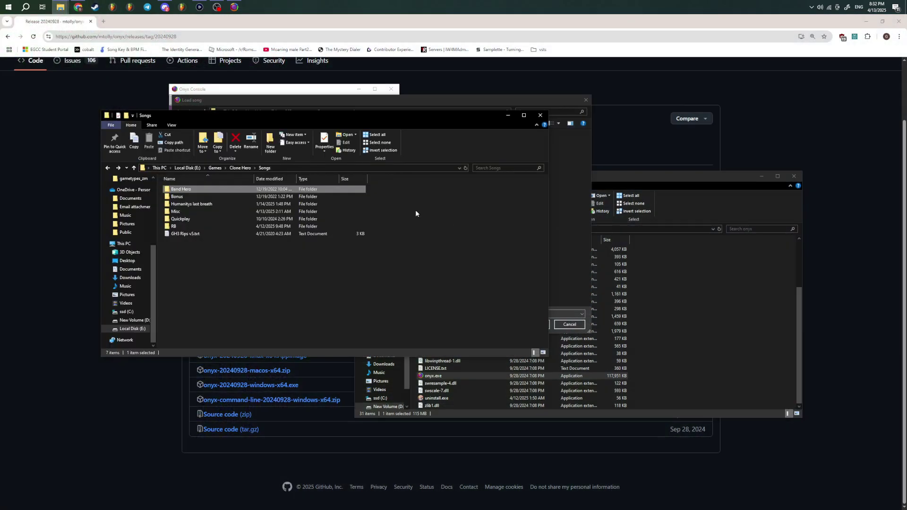
key(Return)
click(316, 169)
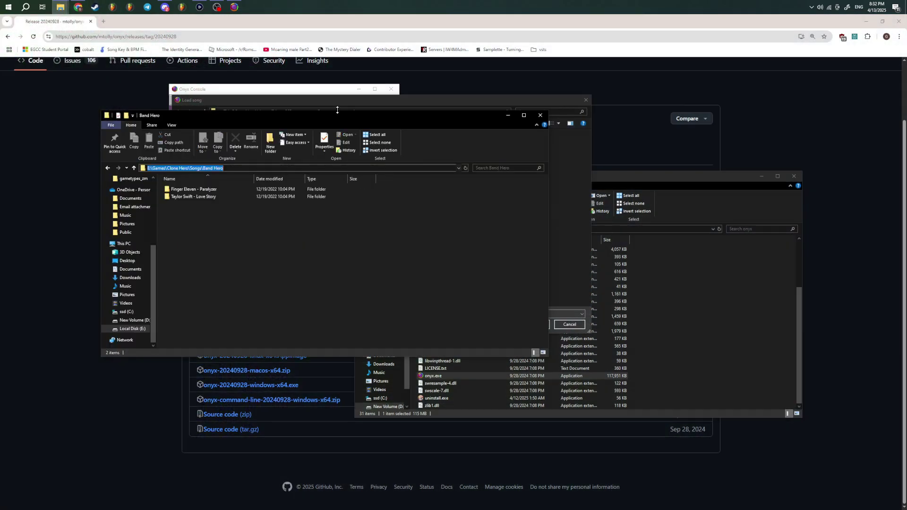
drag(335, 112, 367, 156)
key(ctrl+c)
- Go to Band Hero\Finger Eleven - Paralyzer and load all of its song files
click(389, 112)
key(ctrl+v)
key(Return)
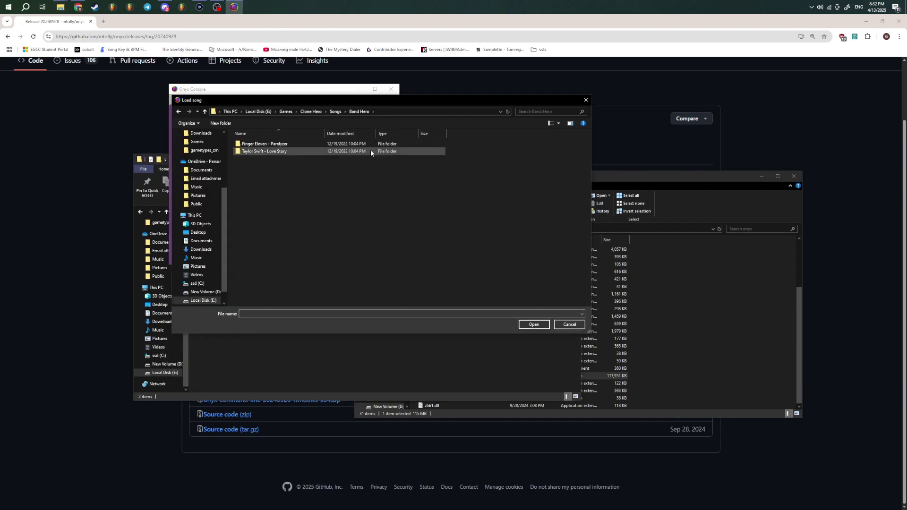
double_click(370, 145)
drag(362, 256, 333, 141)
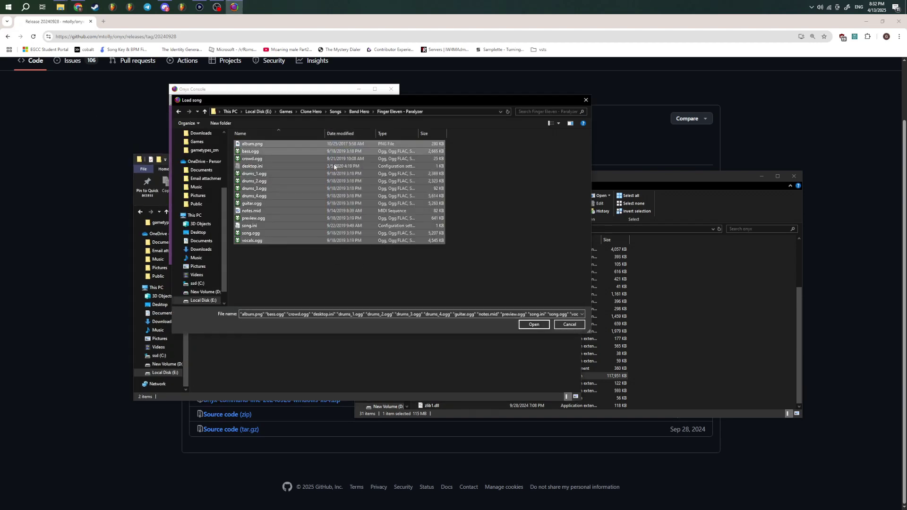
click(535, 327)
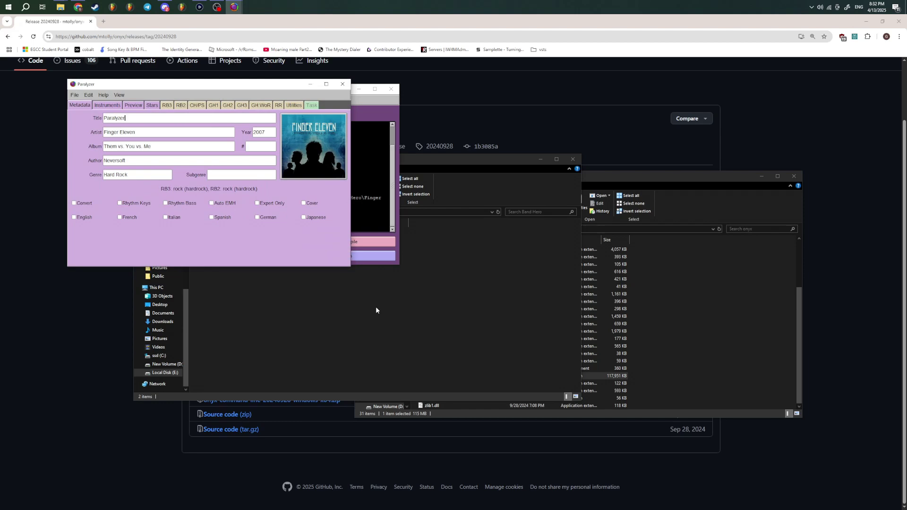
click(217, 7)
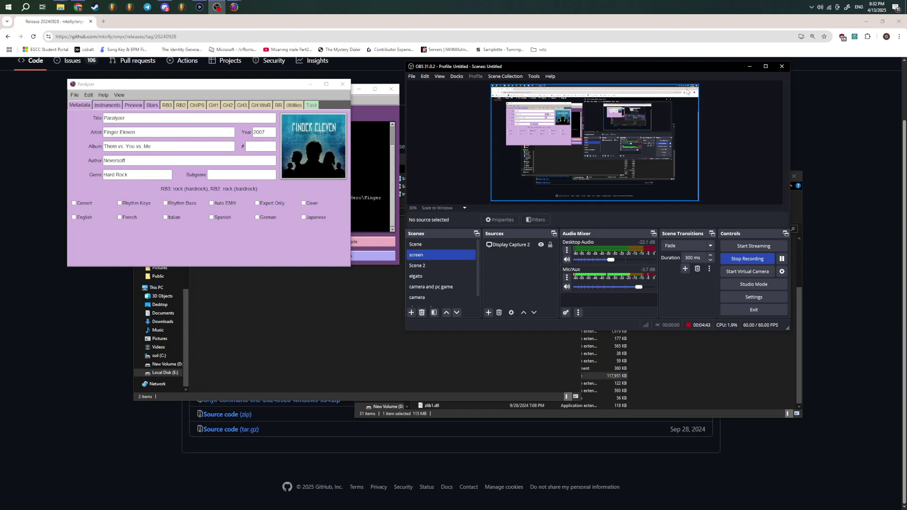
click(750, 66)
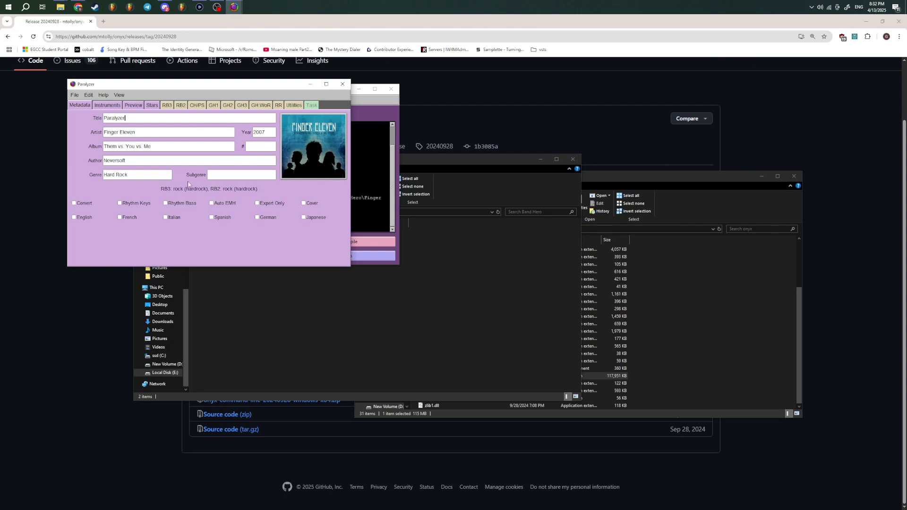
drag(160, 87, 360, 93)
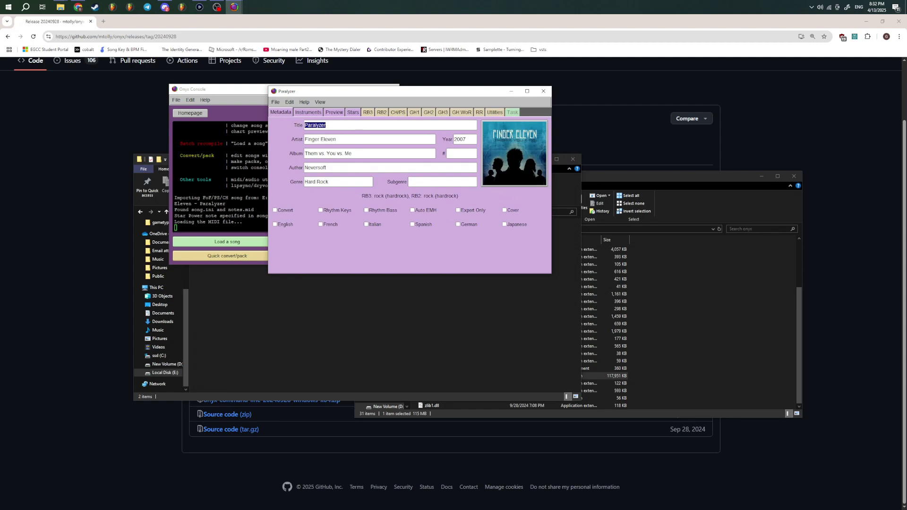
click(358, 142)
key(ctrl+a)
key(End)
click(397, 139)
- Start an Xbox 360 GH3 LIVE export from the GH3 tab, with Customs opened in Explorer
click(444, 113)
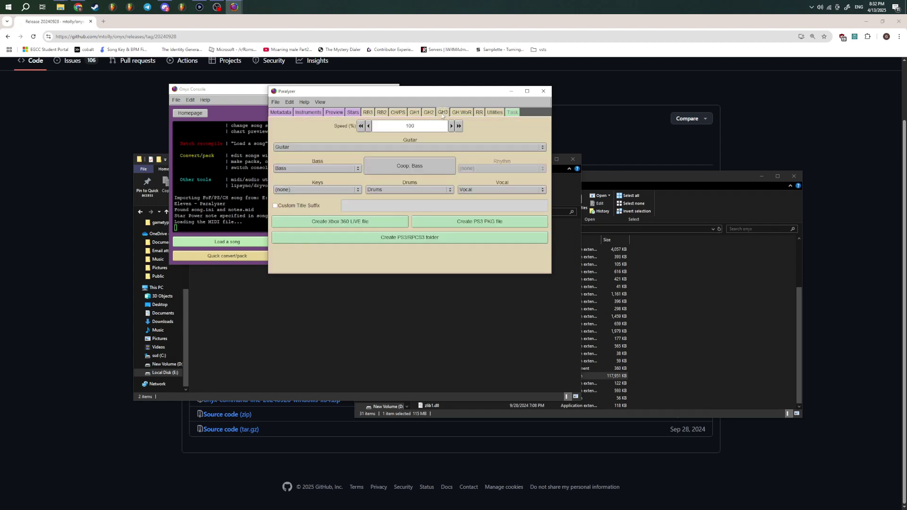
click(367, 223)
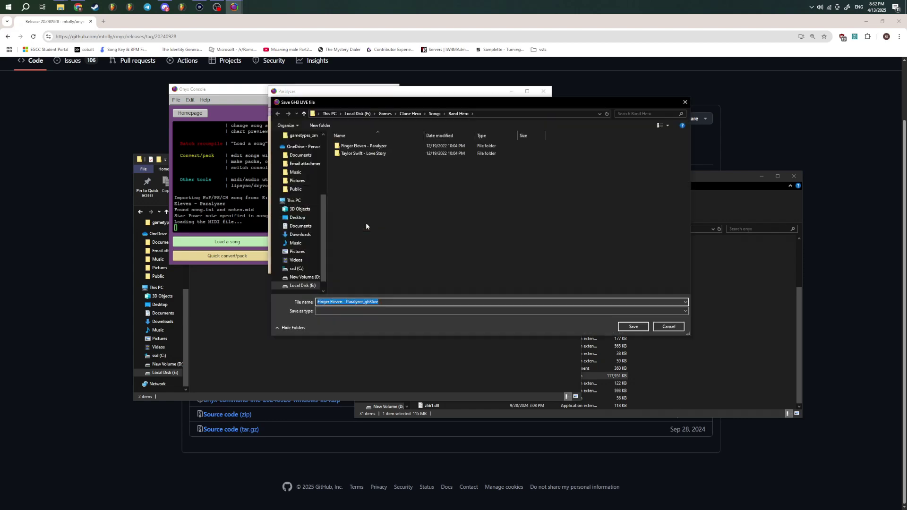
click(61, 7)
click(113, 43)
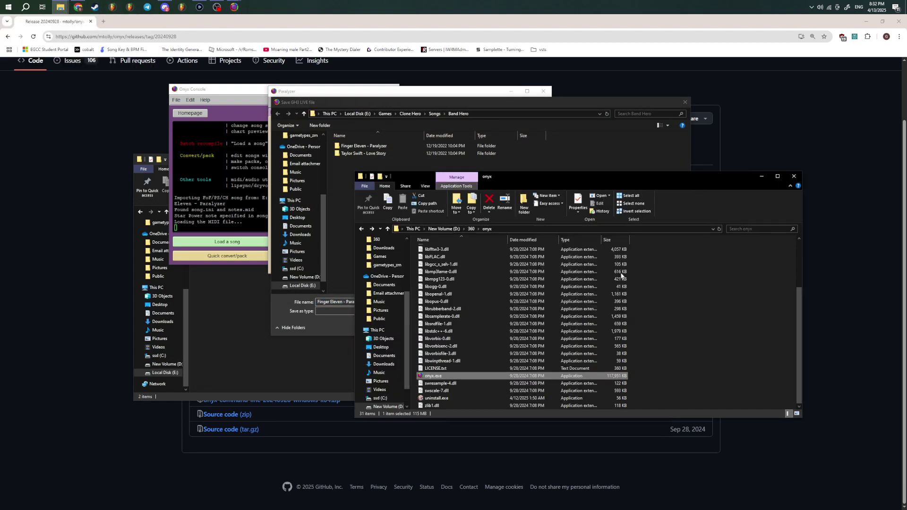
double_click(437, 250)
click(509, 118)
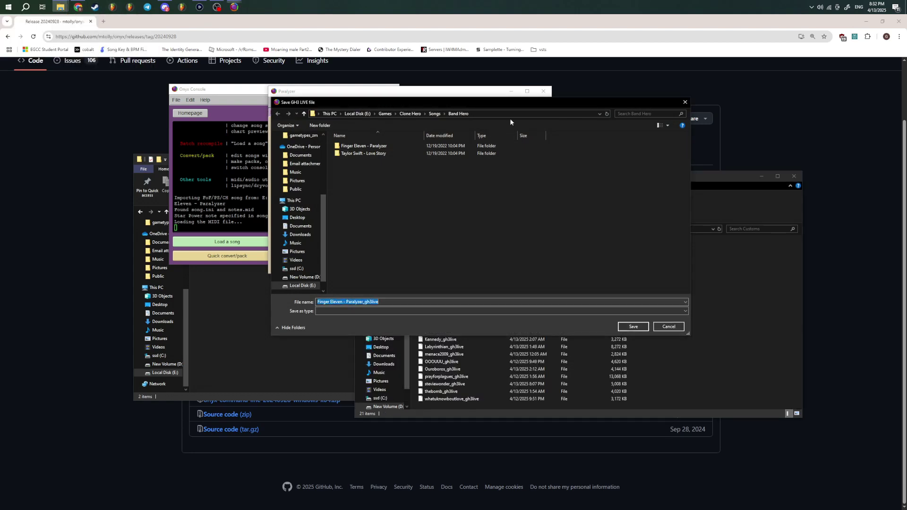
click(510, 116)
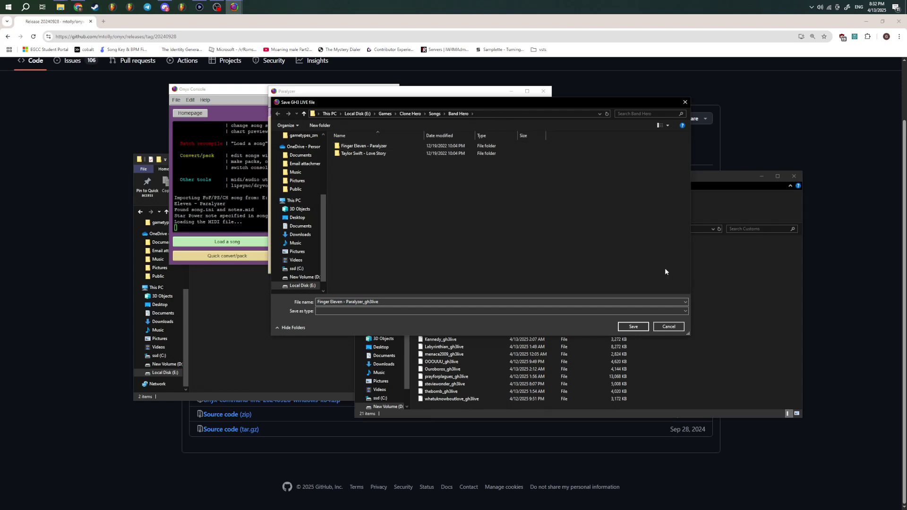
- Save the GH3 LIVE file to D:\360\onyx\Customs as Paralyzer_gh3live
click(699, 268)
click(552, 229)
key(ctrl+c)
click(500, 114)
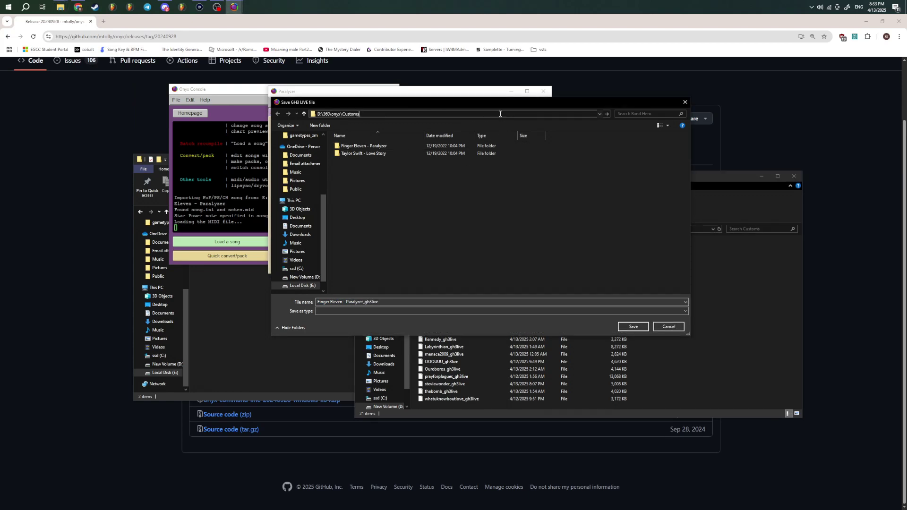
key(ctrl+v)
key(Return)
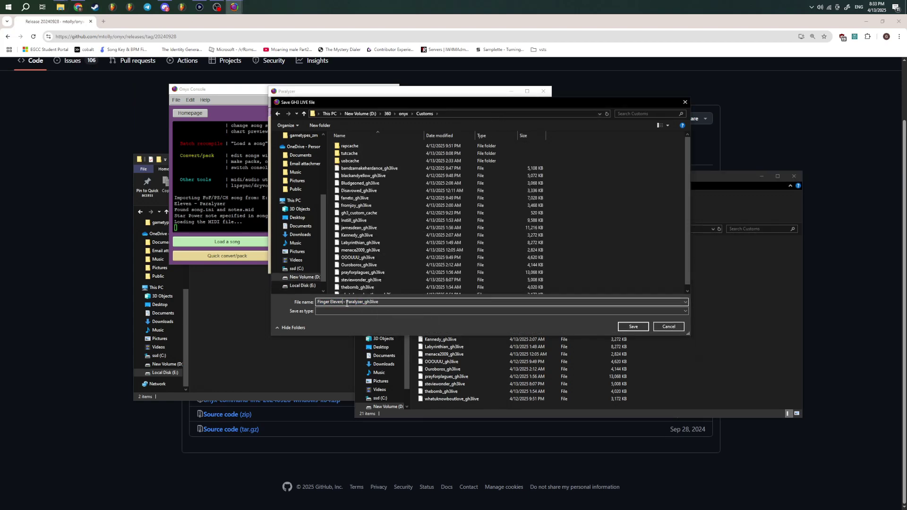
drag(347, 302, 297, 308)
key(BackSpace)
key(Return)
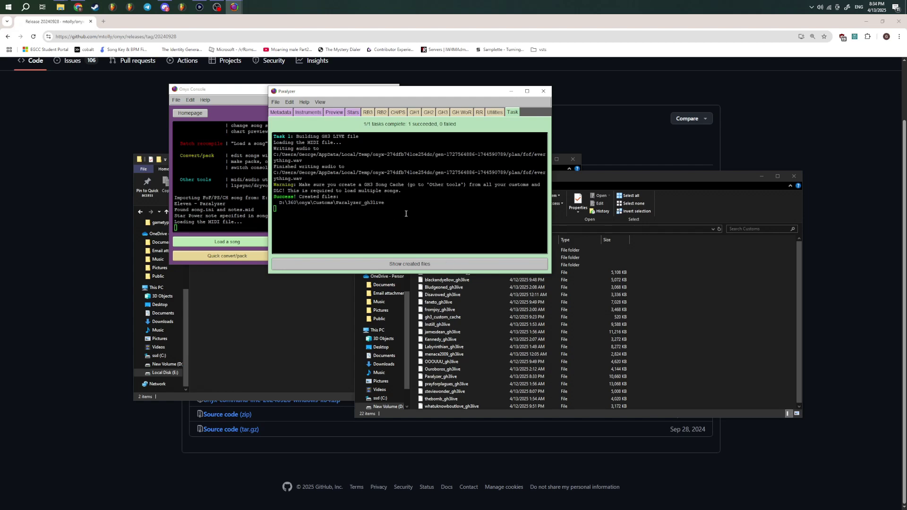
- Confirm the logged output path and check Paralyzer_gh3live (10,660 KB) in the Customs folder
triple_click(391, 204)
click(390, 203)
triple_click(390, 203)
click(390, 203)
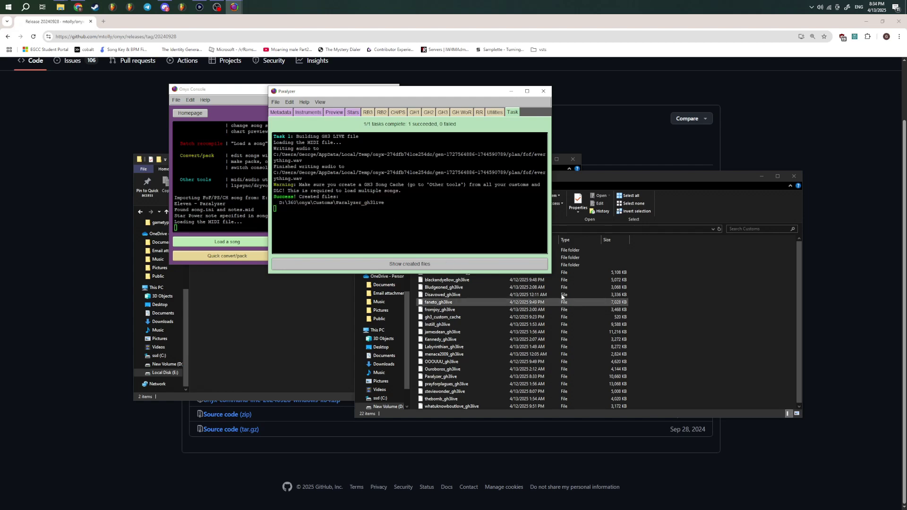
click(428, 264)
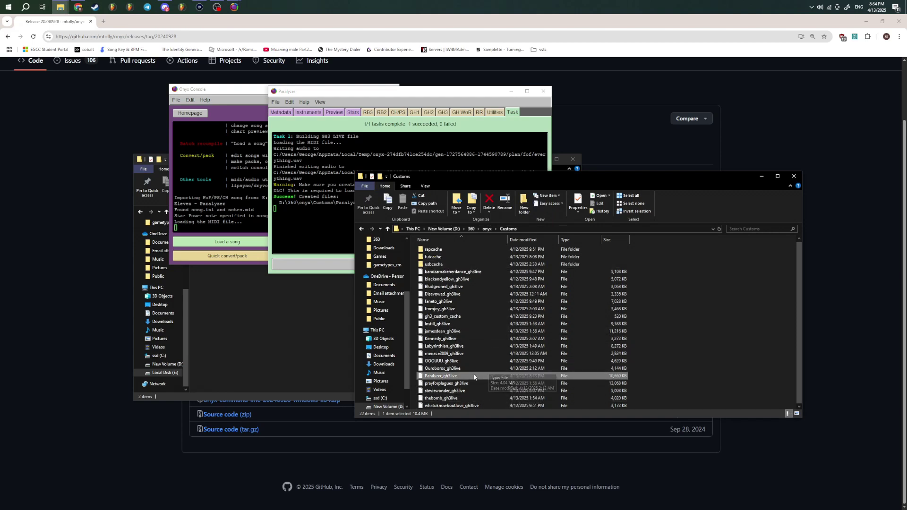
click(318, 191)
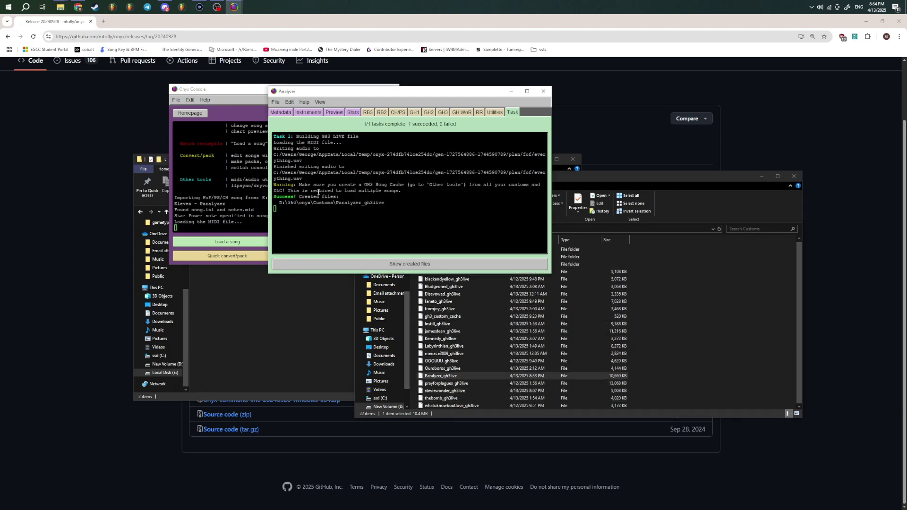
- Close the Paralyzer song editor and cancel an unneeded song-loading browser and Band Hero window
click(544, 91)
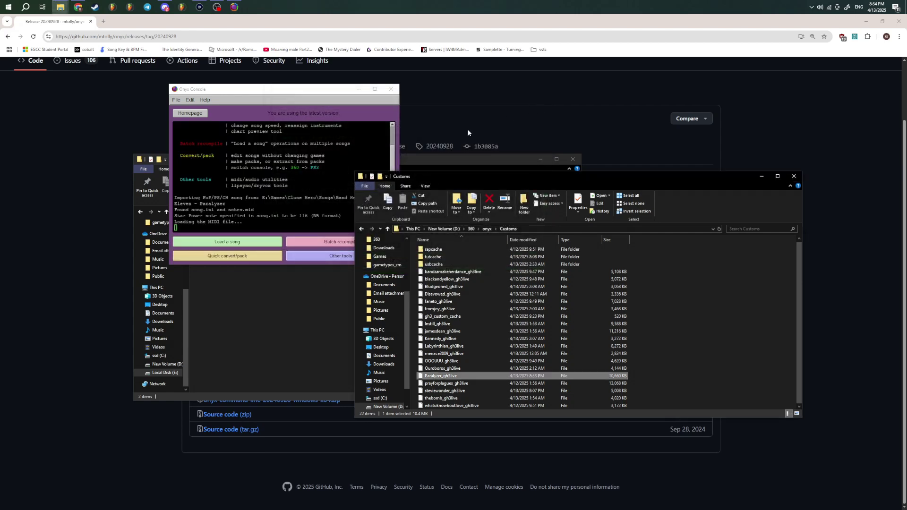
click(232, 243)
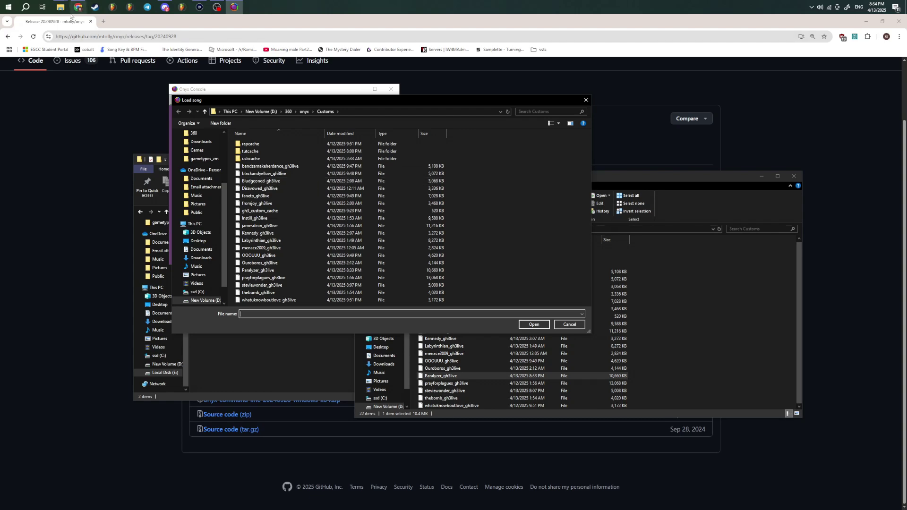
mouse_move(60, 7)
click(38, 40)
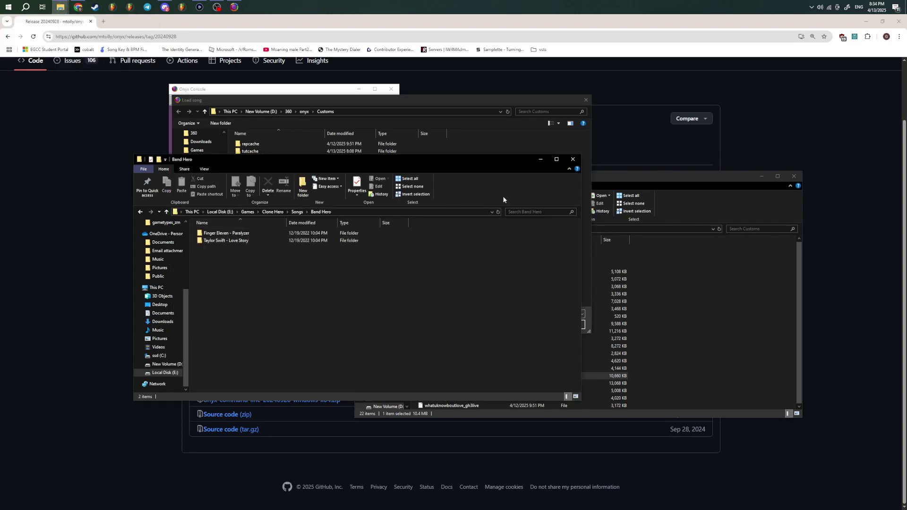
click(573, 159)
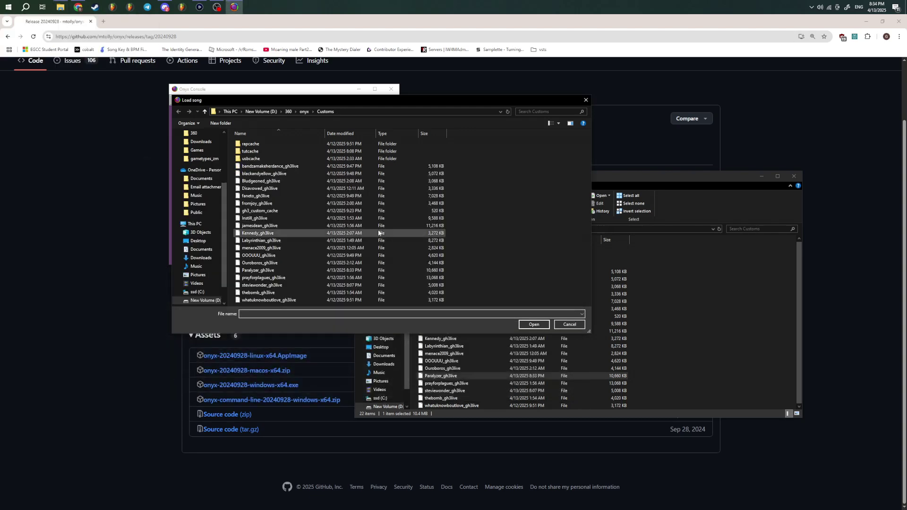
click(586, 100)
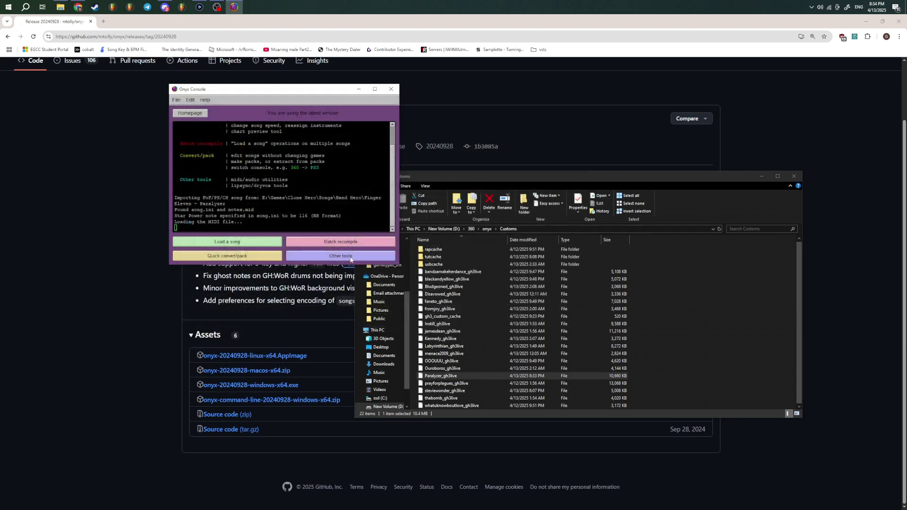
- Open the GH3 cache tool and add Paralyzer_gh3live from Customs as a package
click(317, 258)
click(249, 115)
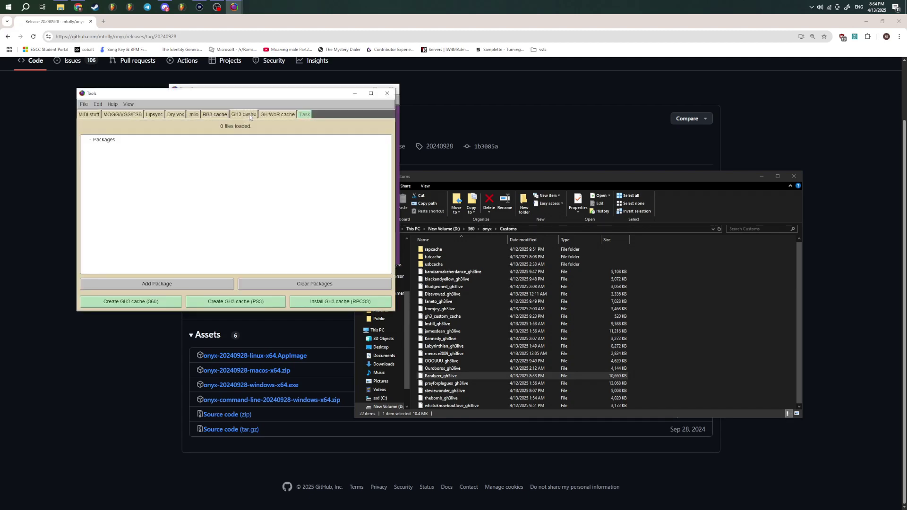
drag(271, 95, 359, 104)
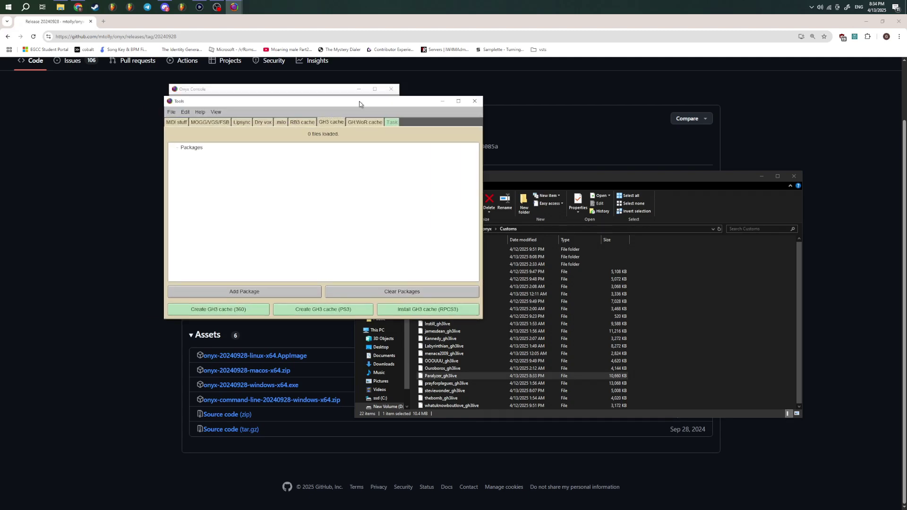
click(256, 295)
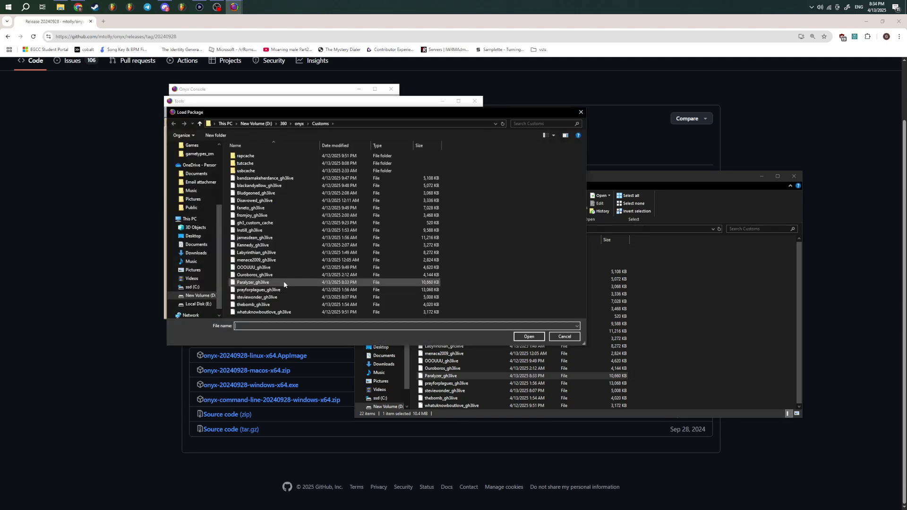
double_click(284, 283)
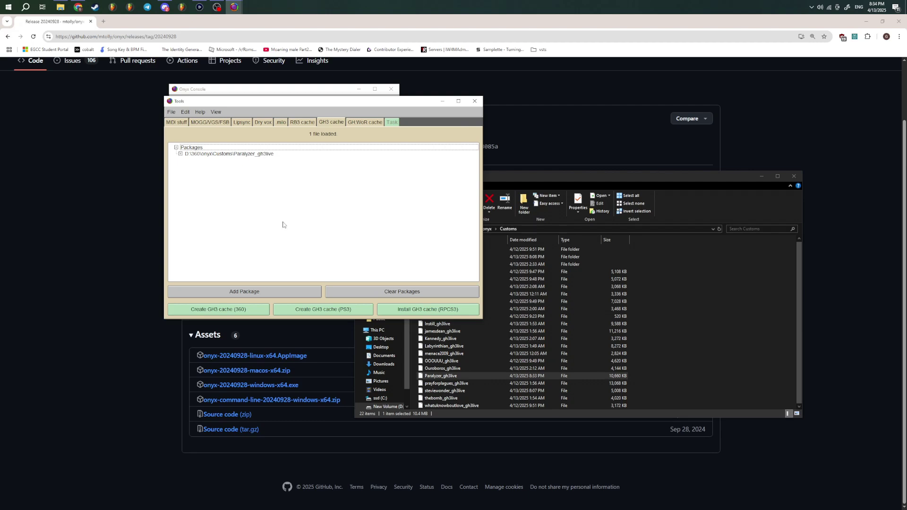
click(280, 293)
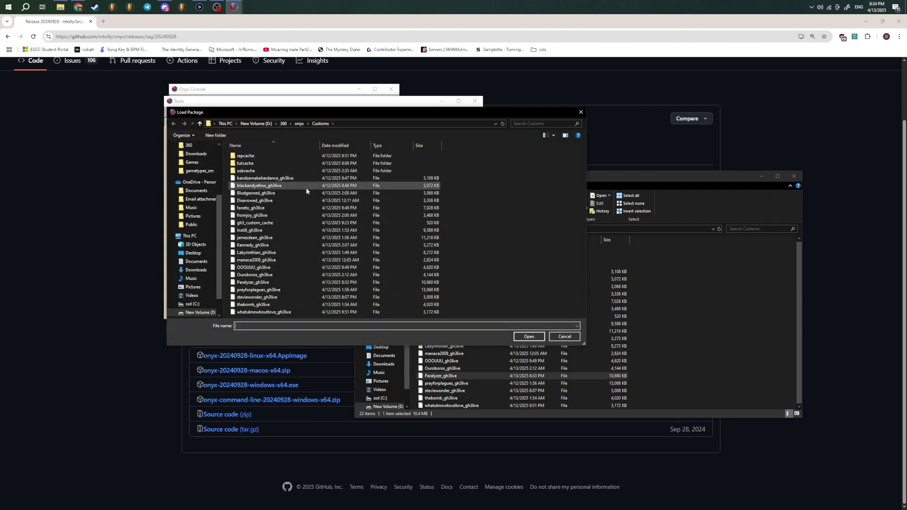
- Load 13 gh3live packages, Bludgeoned through thebomb, from Customs into the cache tool
ctrl+click(306, 193)
ctrl+click(301, 201)
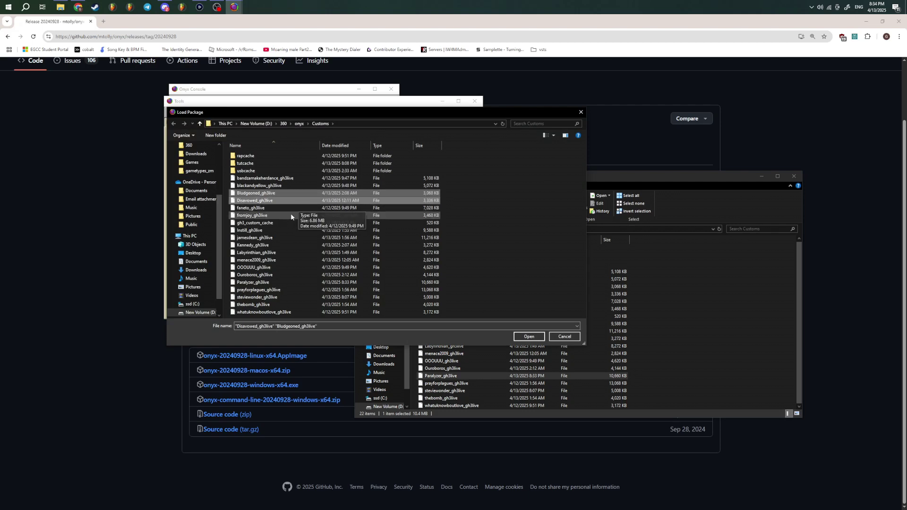
ctrl+click(290, 215)
ctrl+click(294, 231)
ctrl+click(293, 238)
ctrl+click(293, 244)
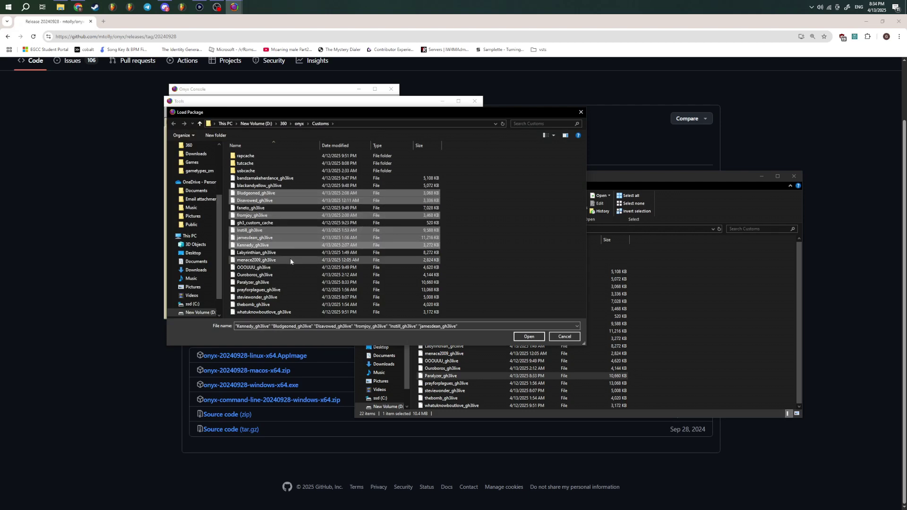
ctrl+click(289, 253)
ctrl+click(290, 260)
ctrl+click(293, 275)
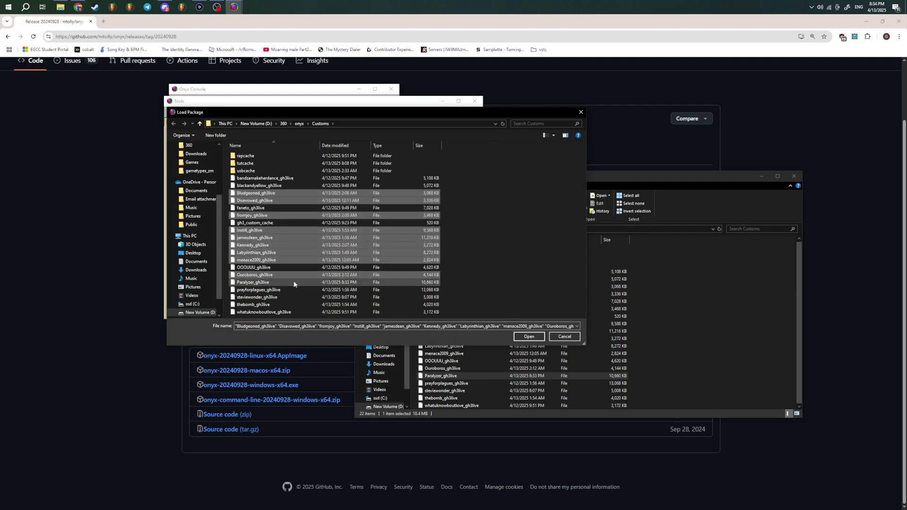
ctrl+click(295, 282)
ctrl+click(296, 290)
ctrl+click(296, 297)
ctrl+click(297, 305)
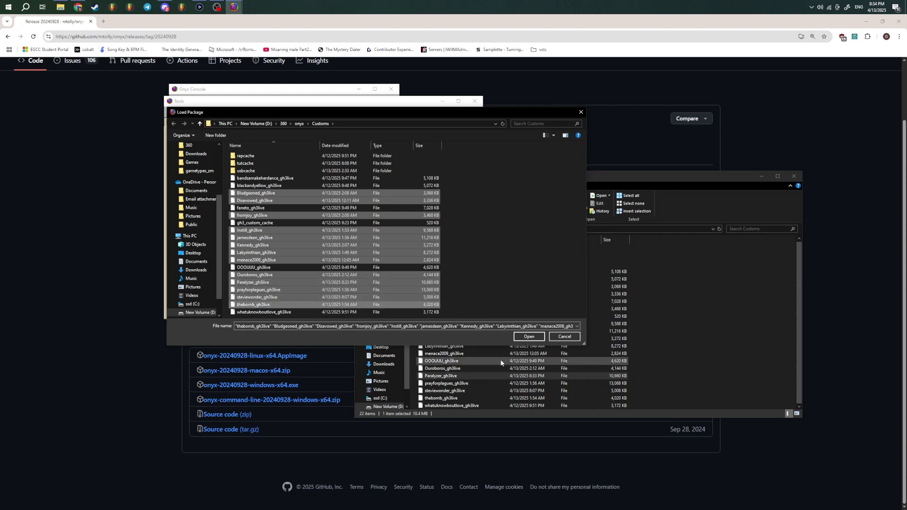
click(529, 336)
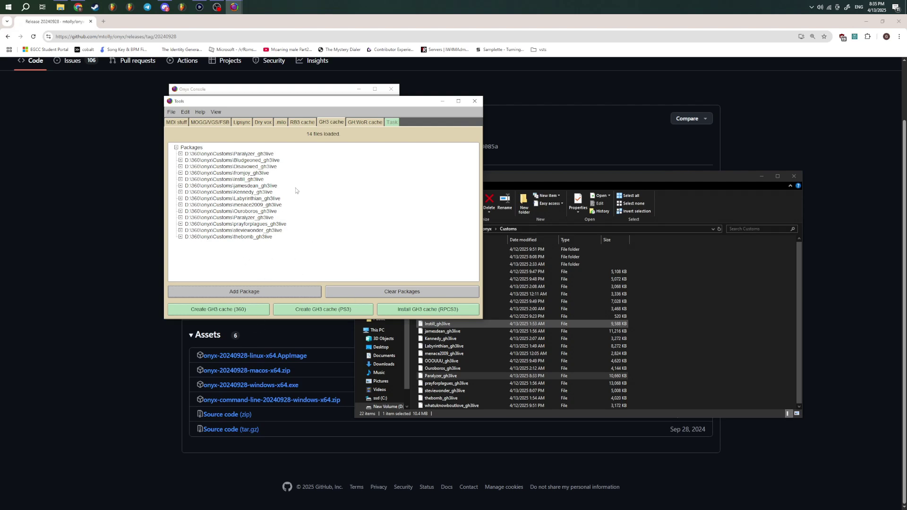
click(256, 312)
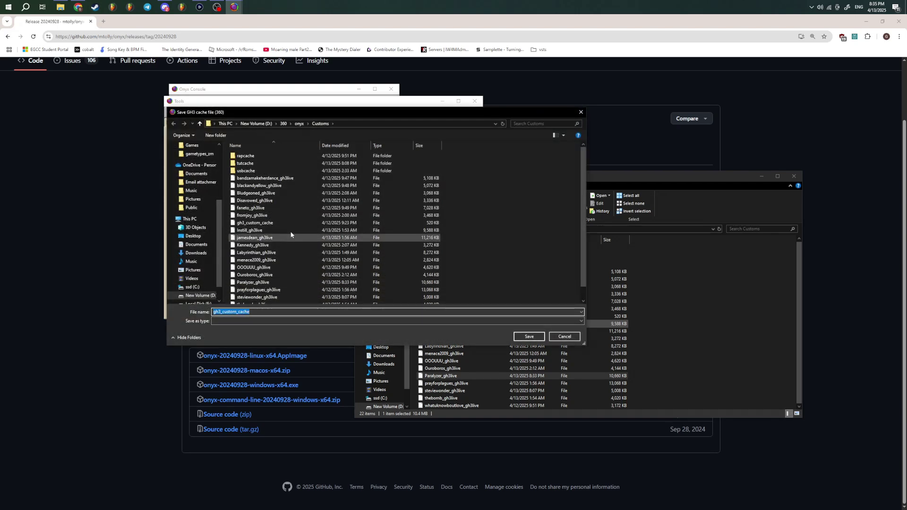
- Save gh3_custom_cache into Customs\tutcache and show the created 144 KB cache file
click(286, 163)
double_click(286, 164)
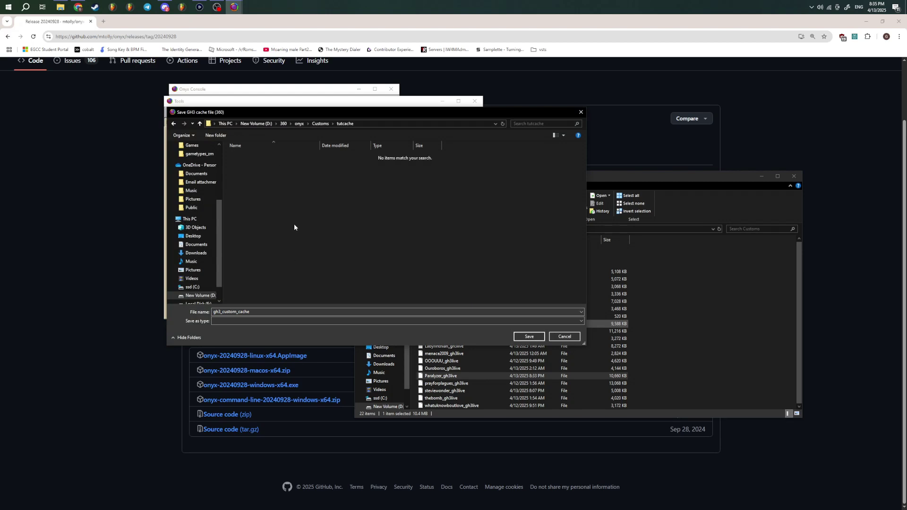
click(529, 337)
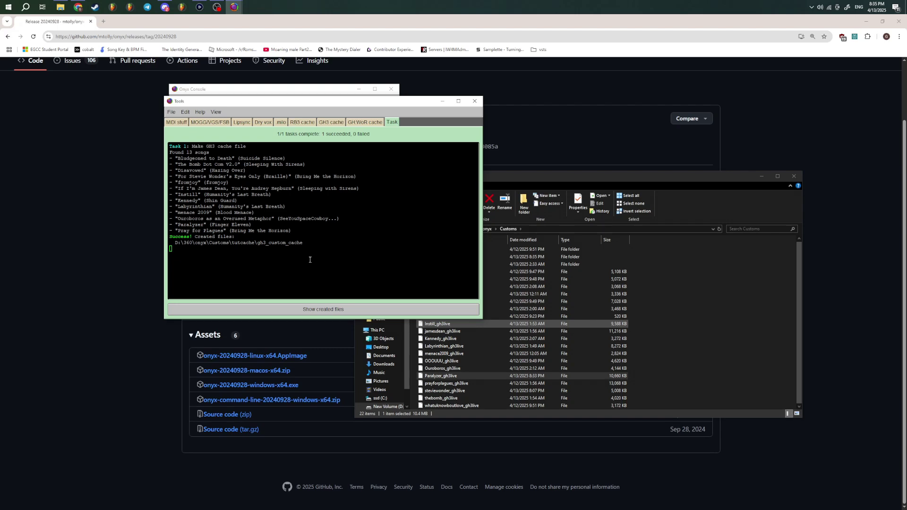
click(320, 306)
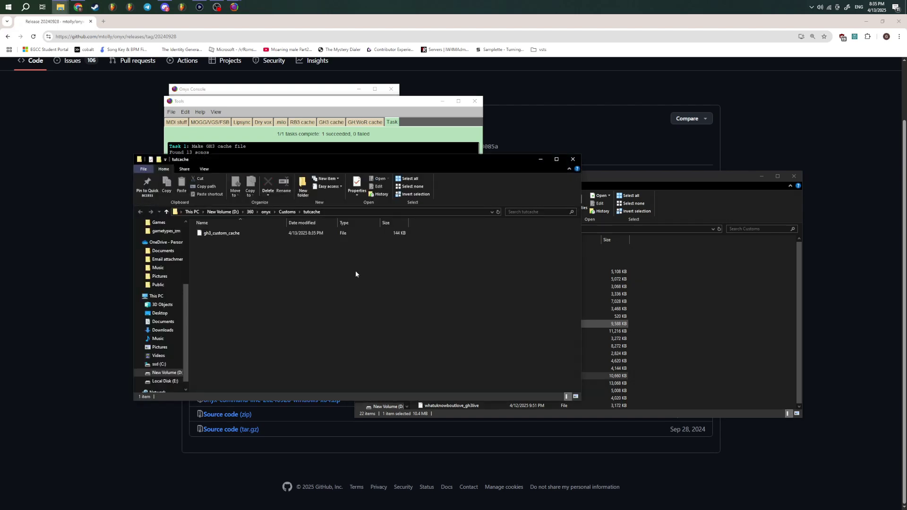
drag(355, 274, 316, 291)
- Open Xbox 360 Neighborhood in its own window beside the tutcache and Customs folders
click(810, 361)
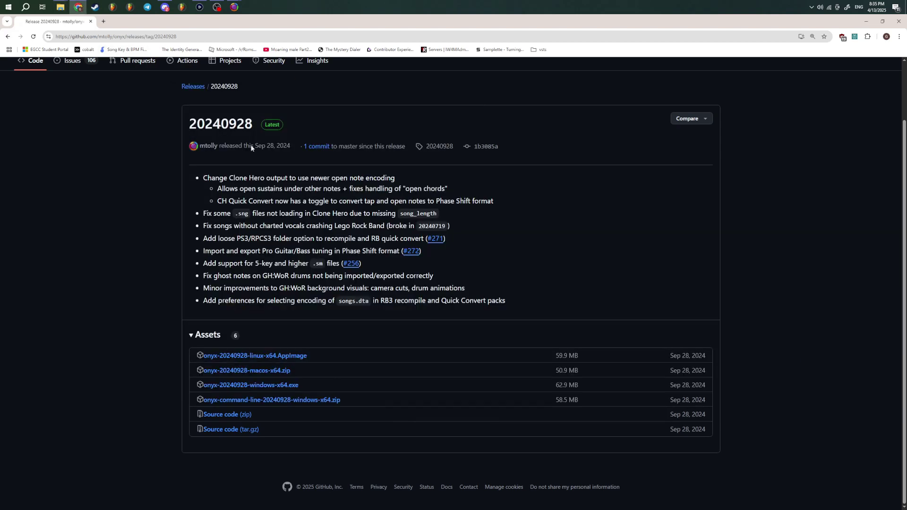
click(66, 7)
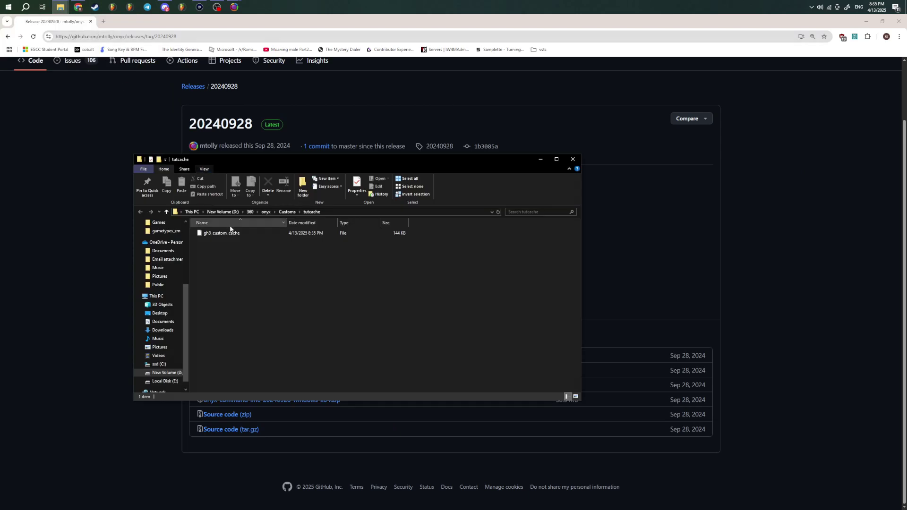
click(39, 41)
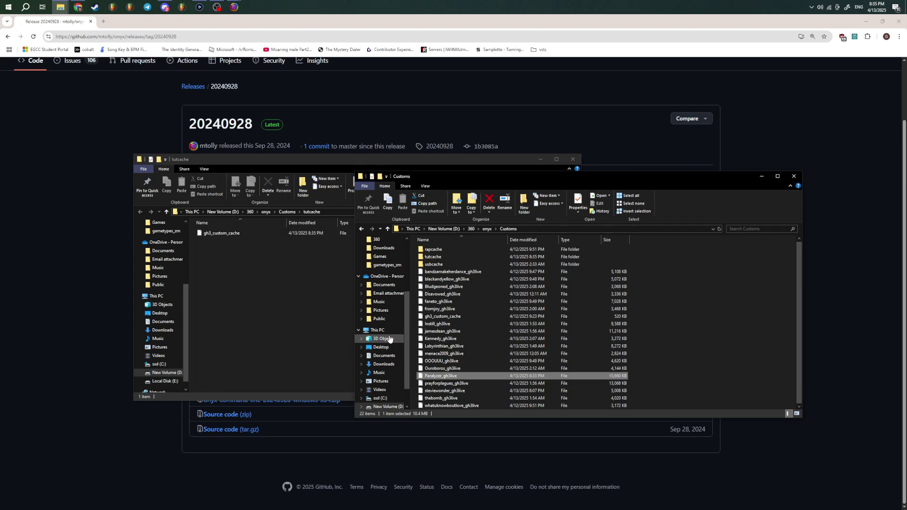
scroll(381, 293, up, 3)
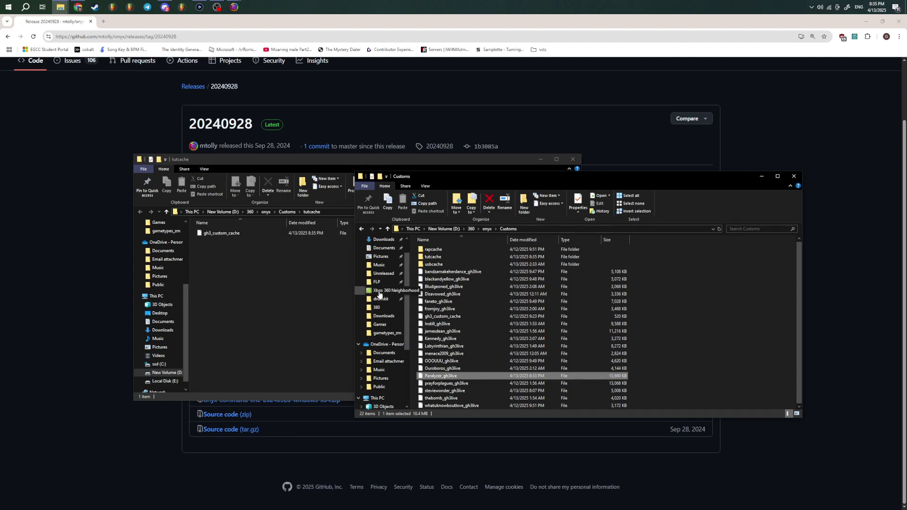
right_click(380, 295)
click(391, 308)
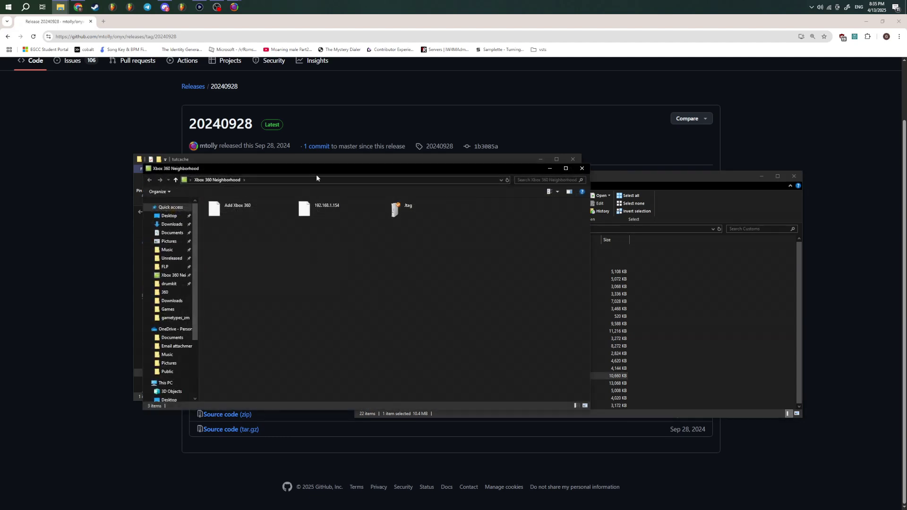
- Open the Jtag console's Retail Hard Drive Emulation (HDD:) drive and enlarge its window
drag(317, 175, 265, 314)
click(286, 269)
click(695, 358)
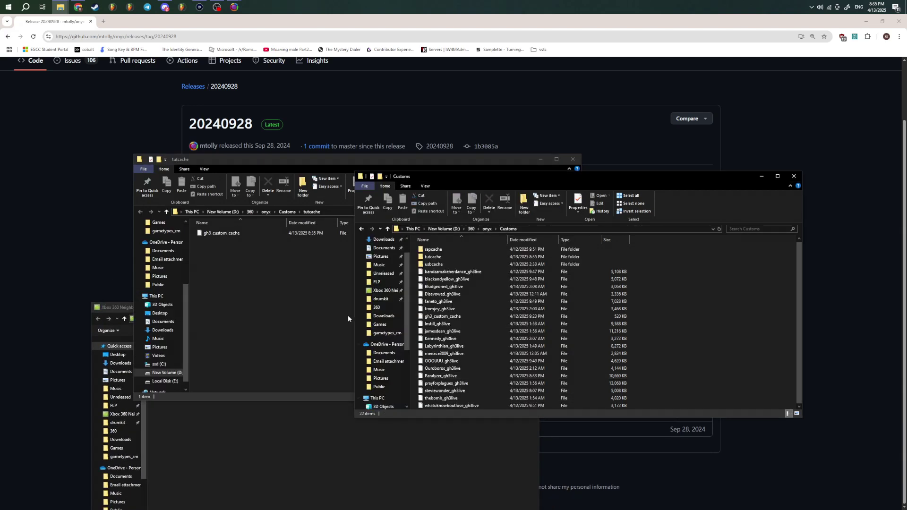
click(313, 462)
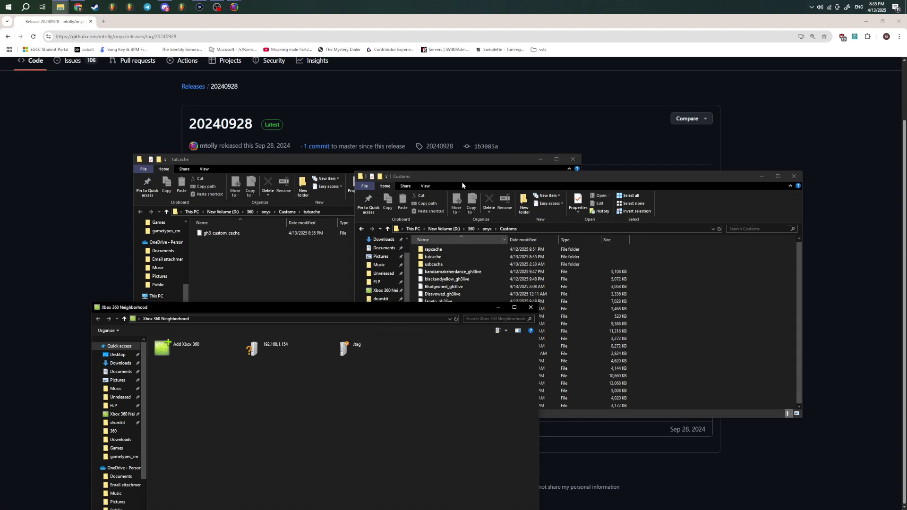
drag(459, 176, 558, 91)
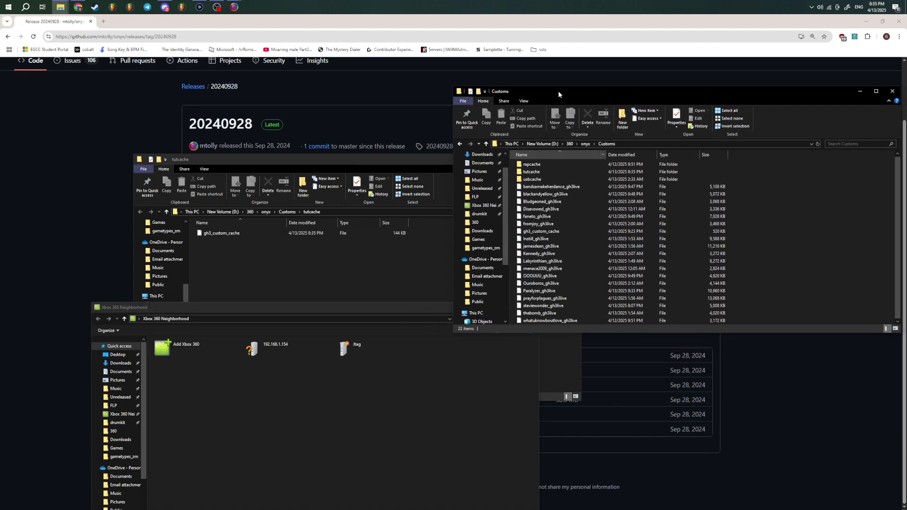
double_click(378, 352)
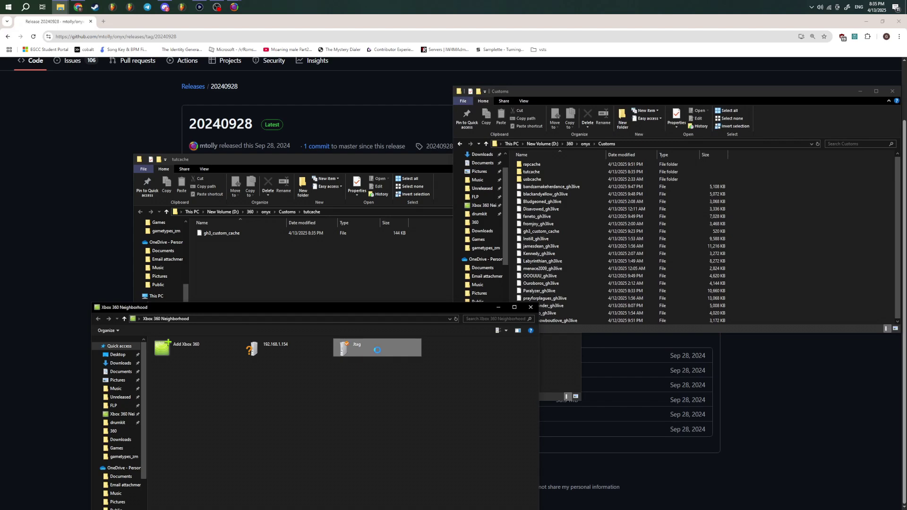
click(269, 356)
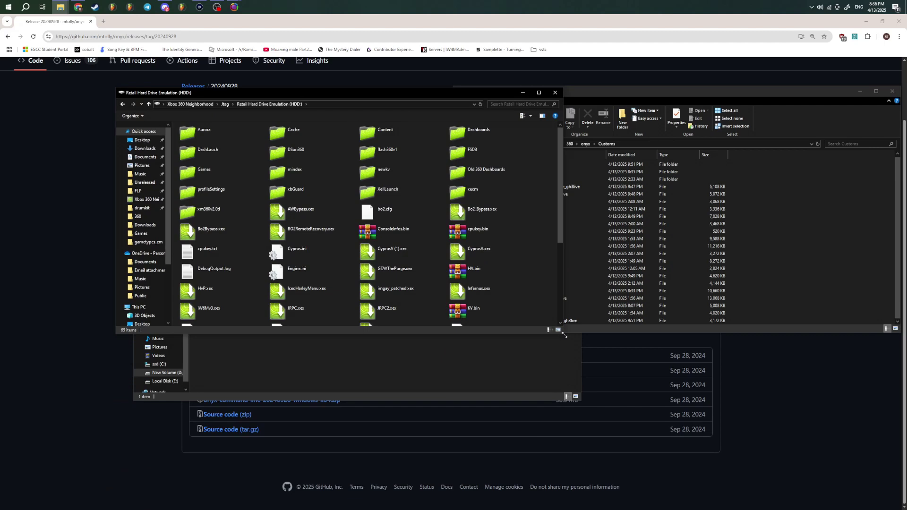
drag(563, 333, 679, 421)
drag(334, 98, 353, 208)
click(410, 255)
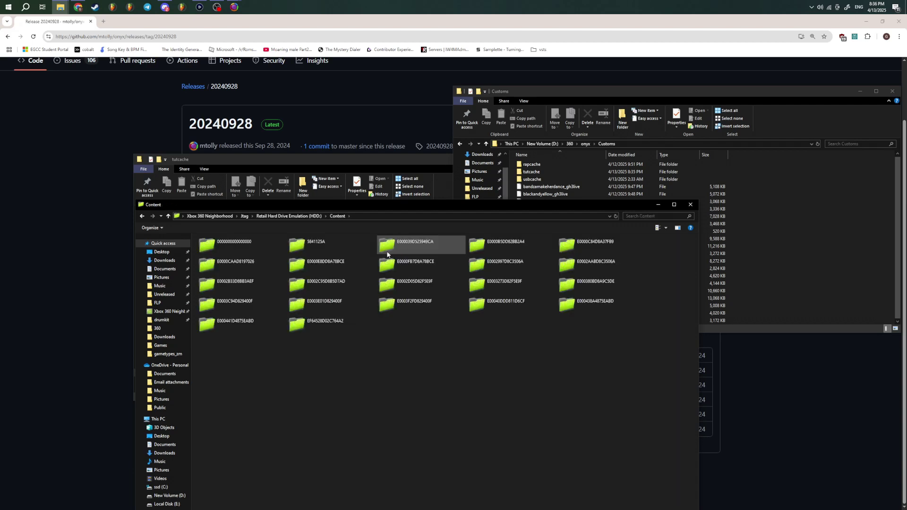
click(231, 250)
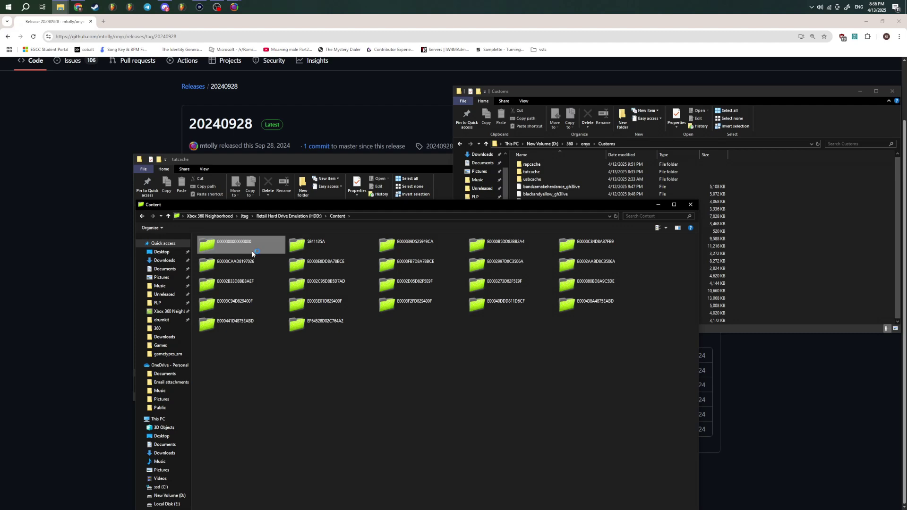
double_click(252, 253)
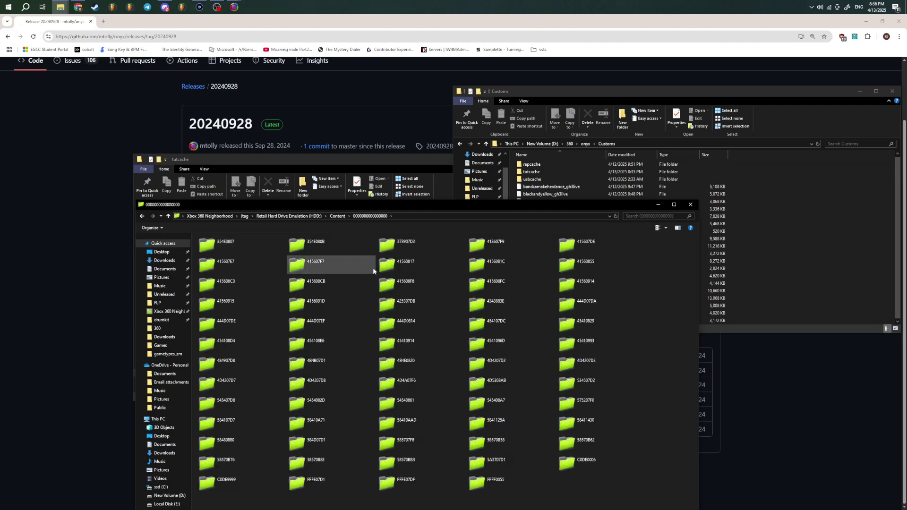
drag(383, 206, 422, 158)
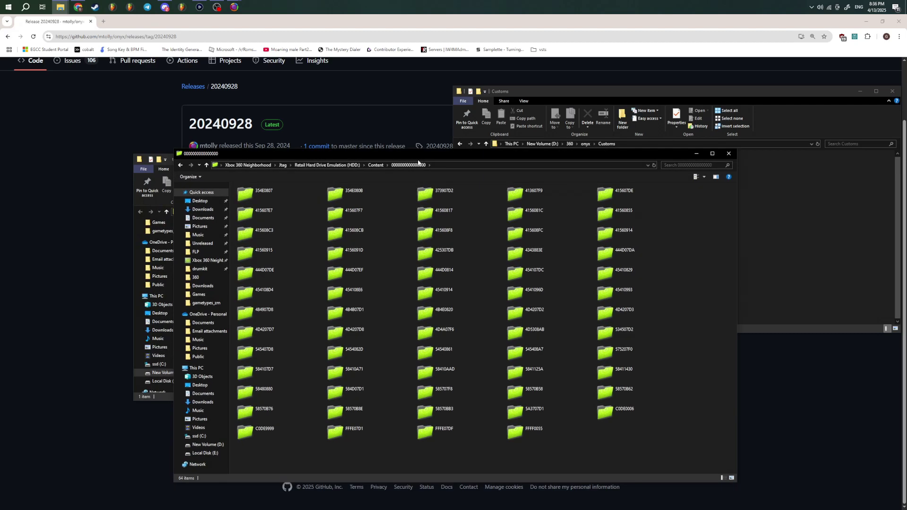
click(354, 219)
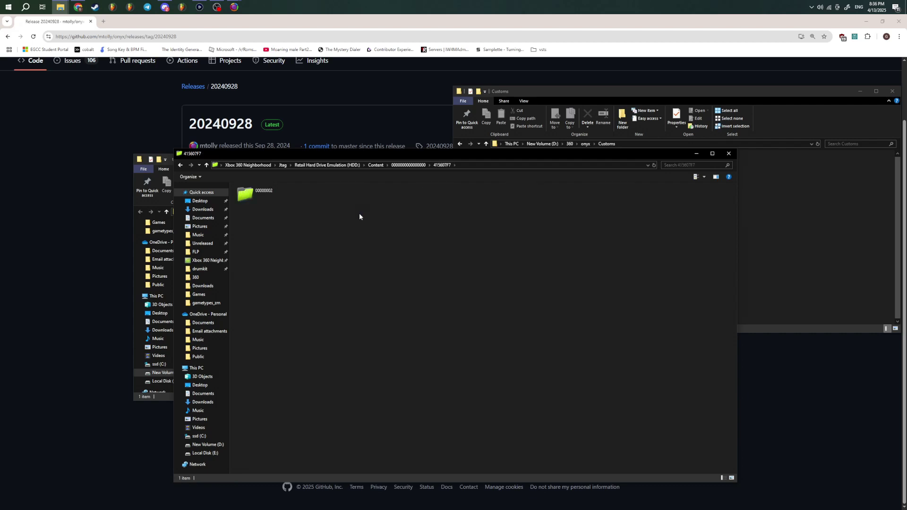
double_click(284, 202)
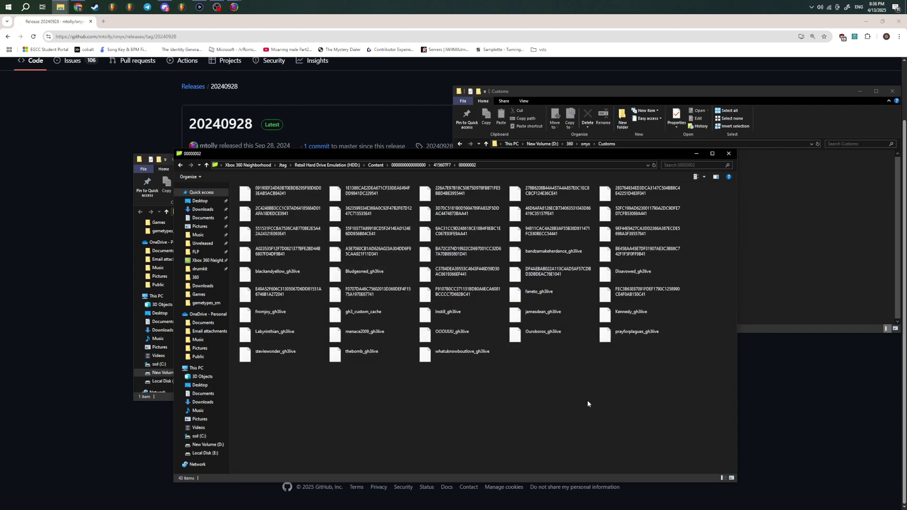
- Copy Paralyzer_gh3live from the Customs folder into the console's 00000002 folder, bringing it to 44 items
drag(681, 421, 487, 425)
drag(698, 189, 538, 209)
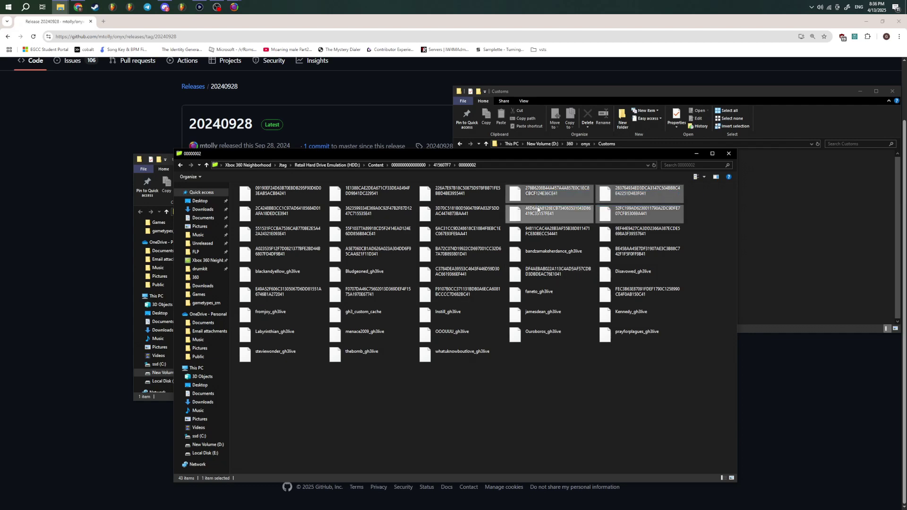
click(554, 398)
click(849, 289)
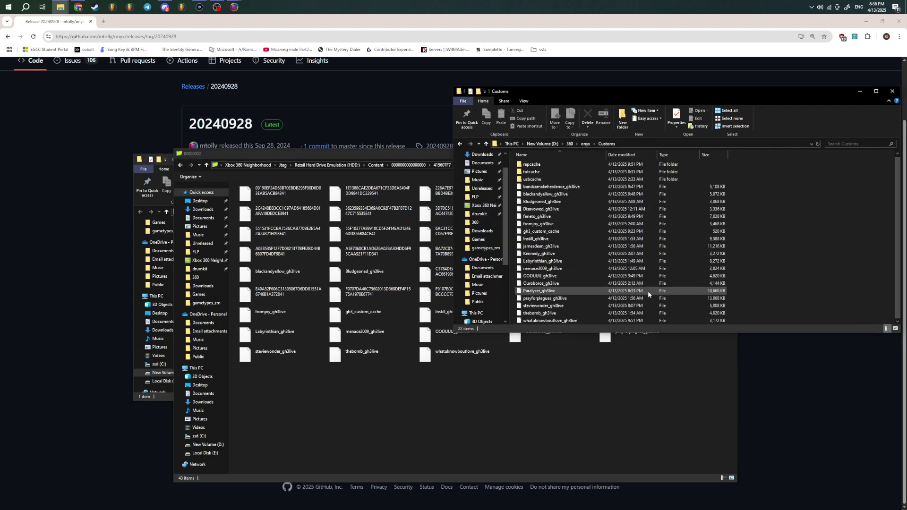
drag(540, 291, 584, 375)
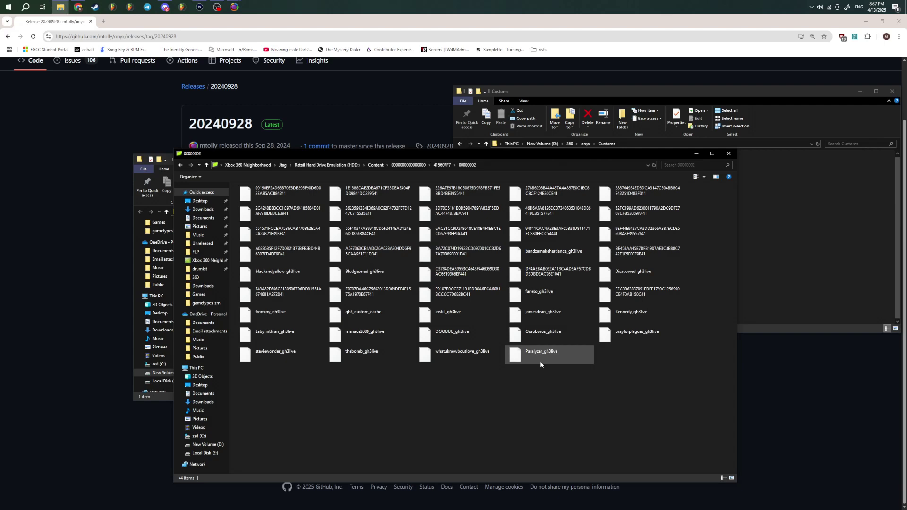
click(807, 275)
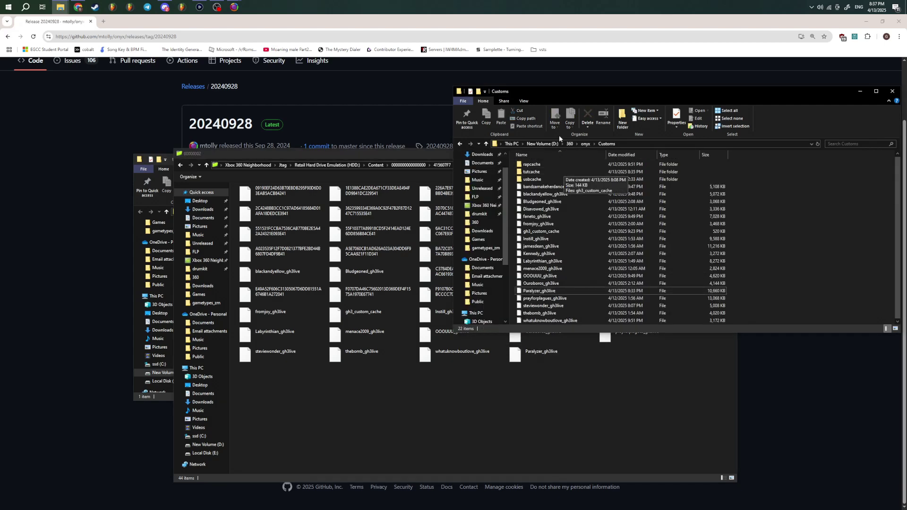
drag(510, 91, 652, 63)
click(587, 387)
- Overwrite the console's gh3_custom_cache with the new 144 KB copy from tutcache using Yes to All
drag(587, 389, 546, 373)
click(551, 373)
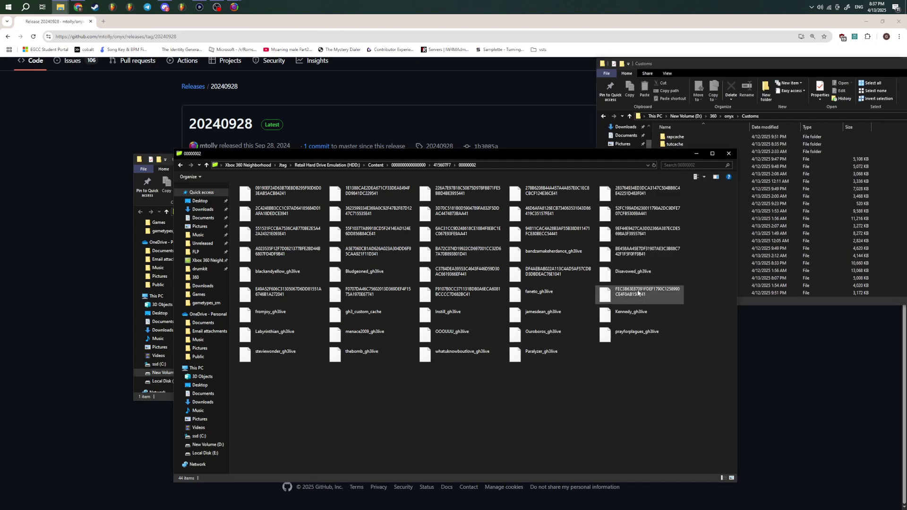
double_click(676, 145)
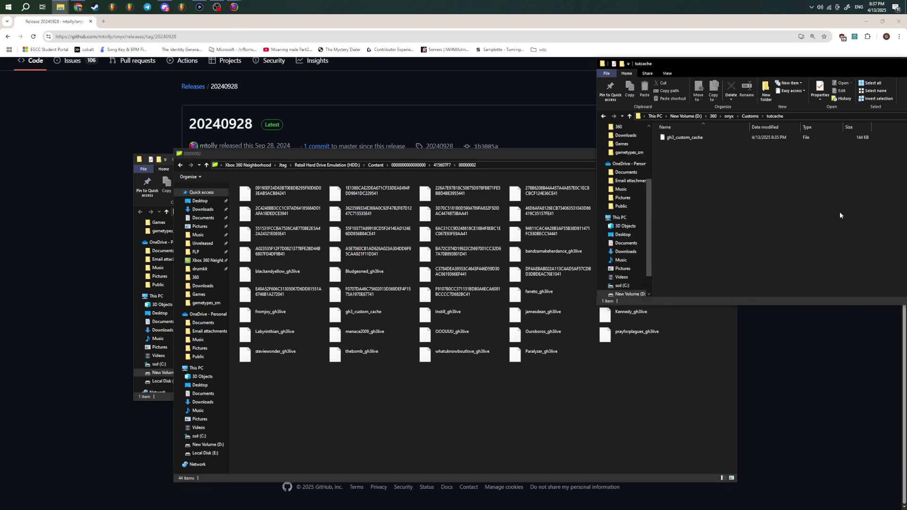
drag(840, 212, 641, 374)
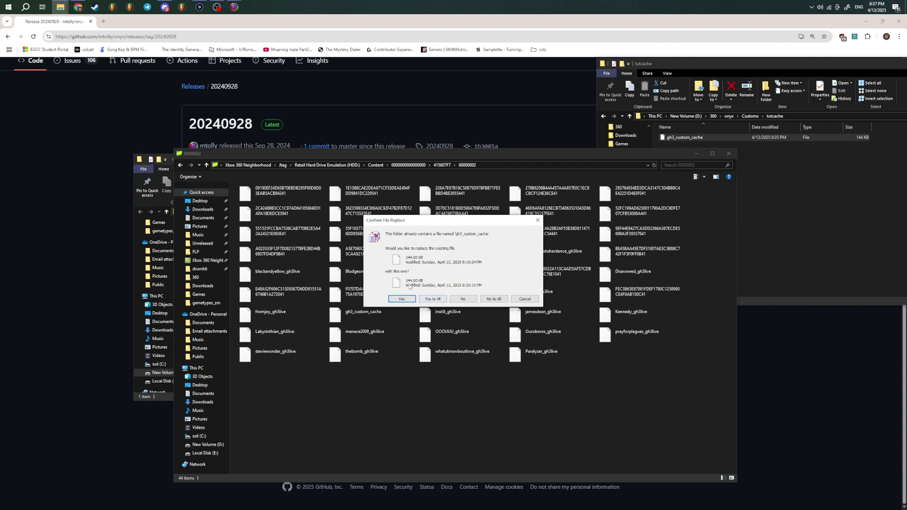
click(433, 299)
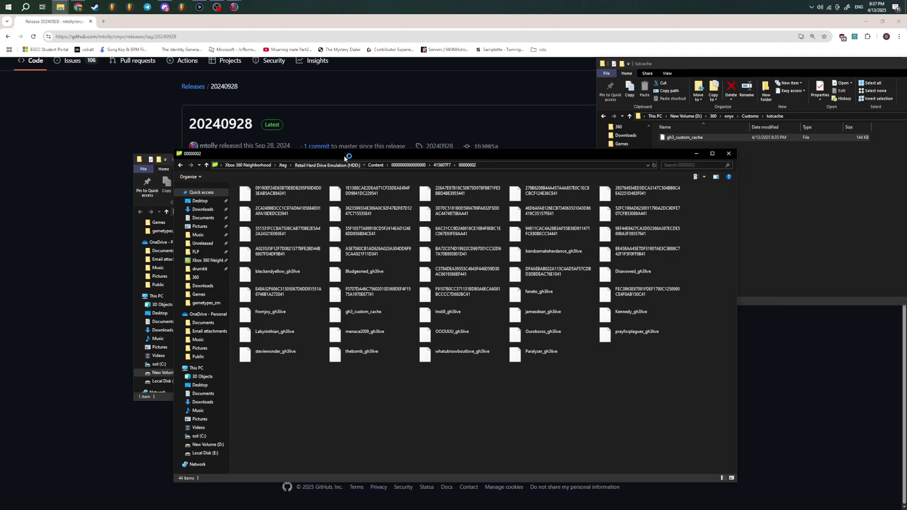
- Navigate from the HDD root to Games › Guitar Hero III and select default.xex
click(361, 164)
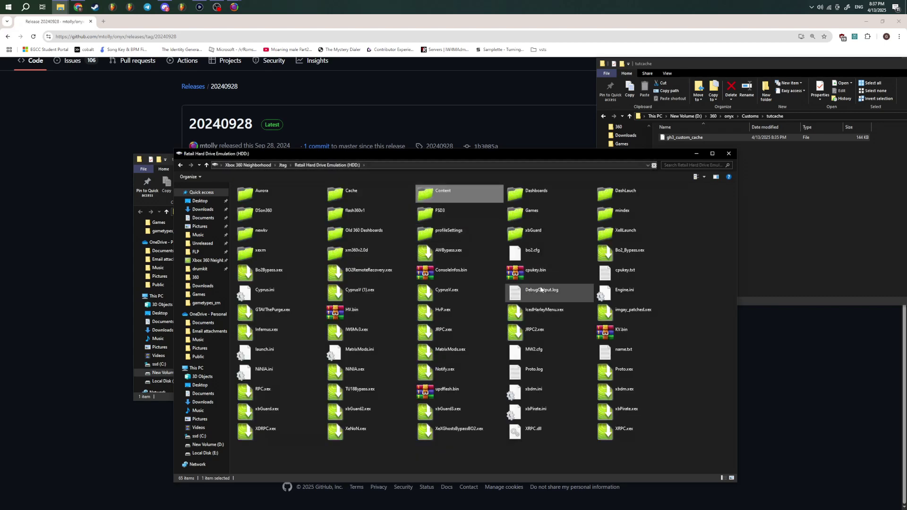
click(580, 212)
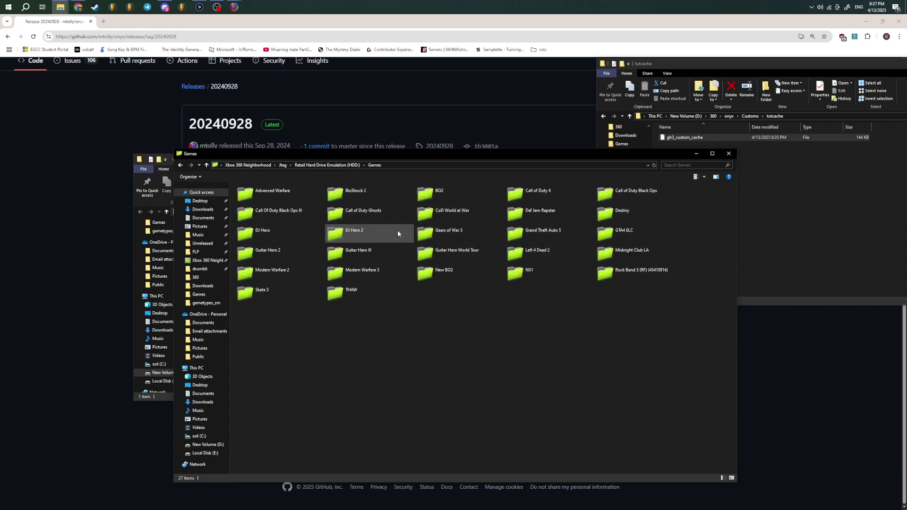
click(371, 259)
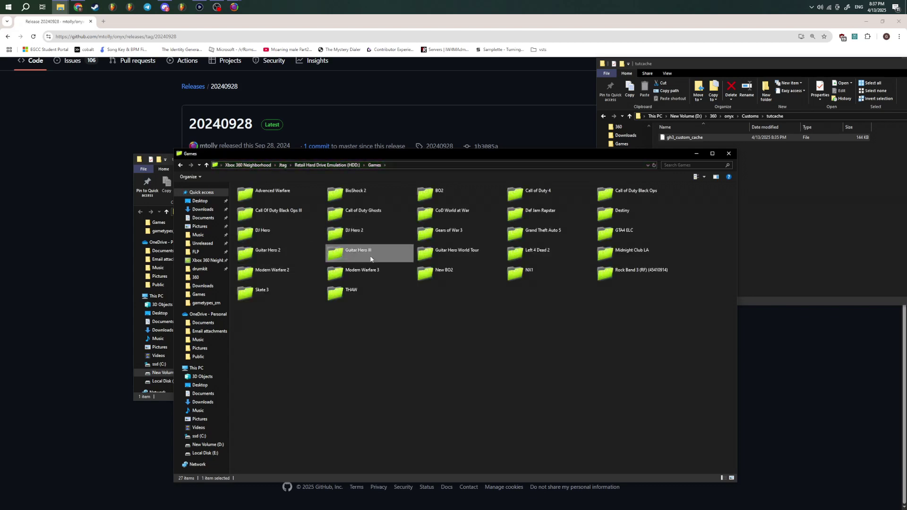
click(441, 200)
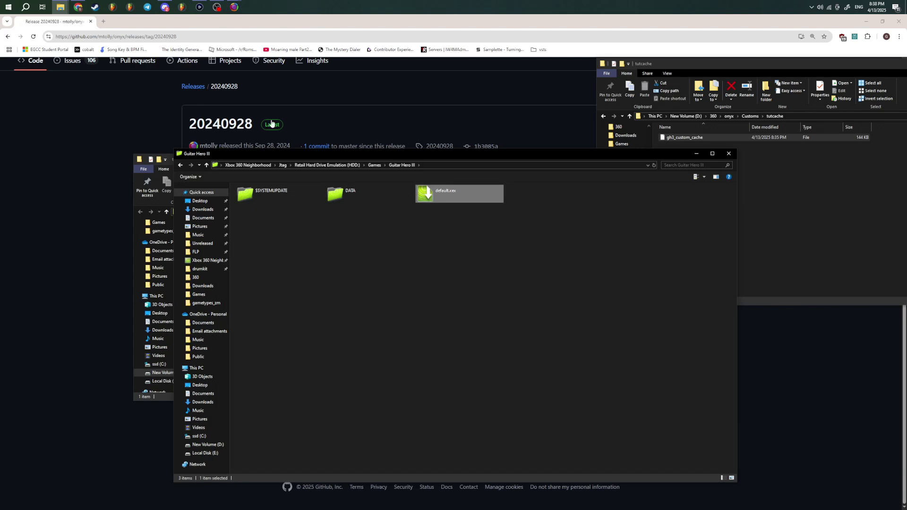
click(217, 7)
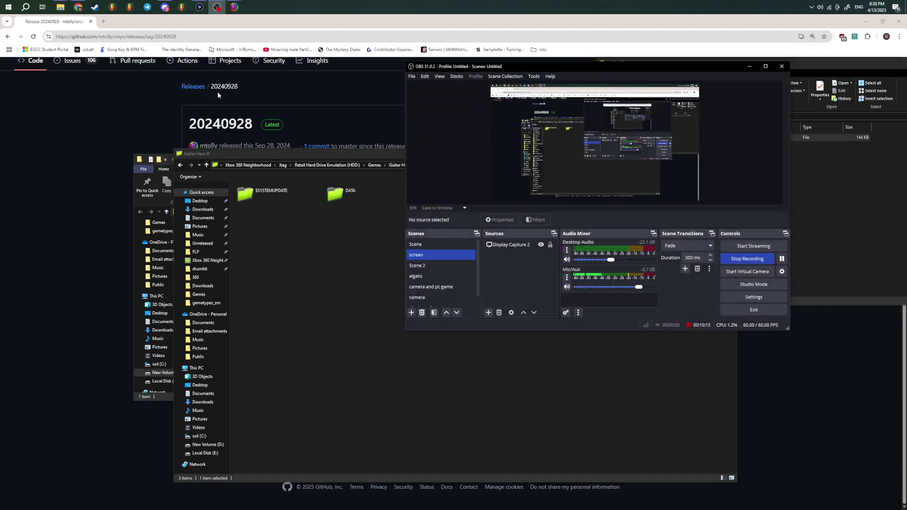
click(190, 18)
- Switch to Elgato Game Capture HD to view the in-game setlist showing Paralyzer by Finger Eleven
click(205, 3)
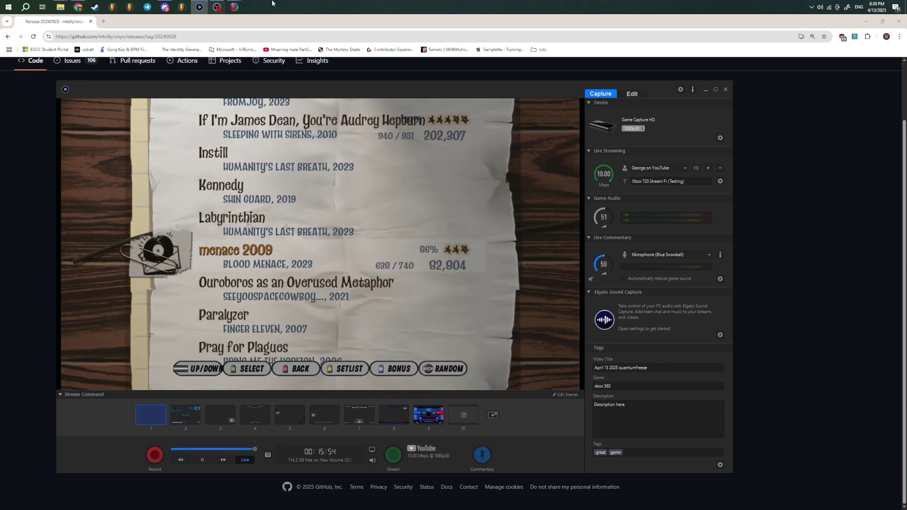
- Check the Onyx cache task log, highlighting the Paralyzer line and the cached song list
mouse_move(234, 7)
click(234, 38)
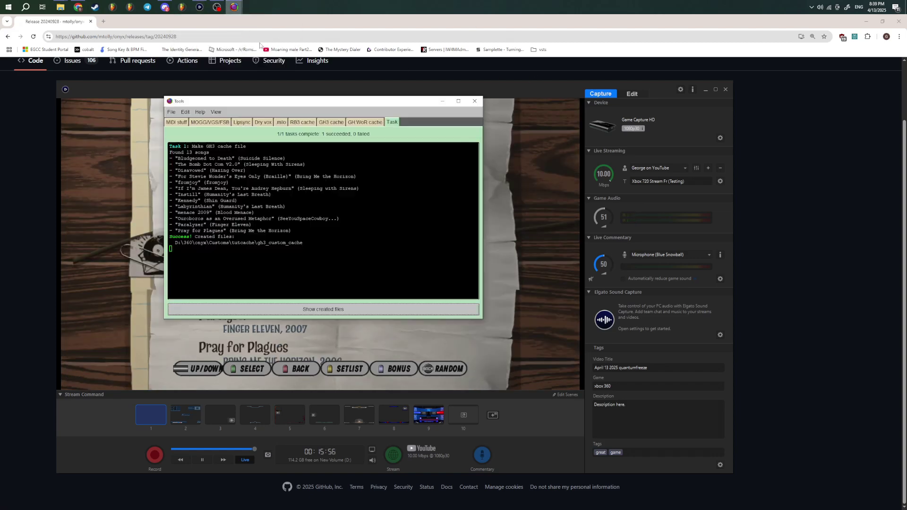
drag(322, 106, 641, 95)
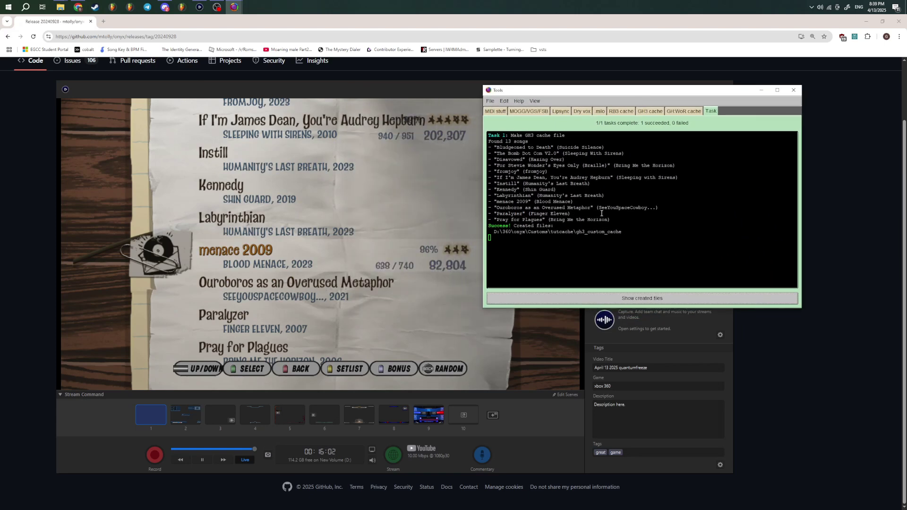
drag(574, 217, 501, 215)
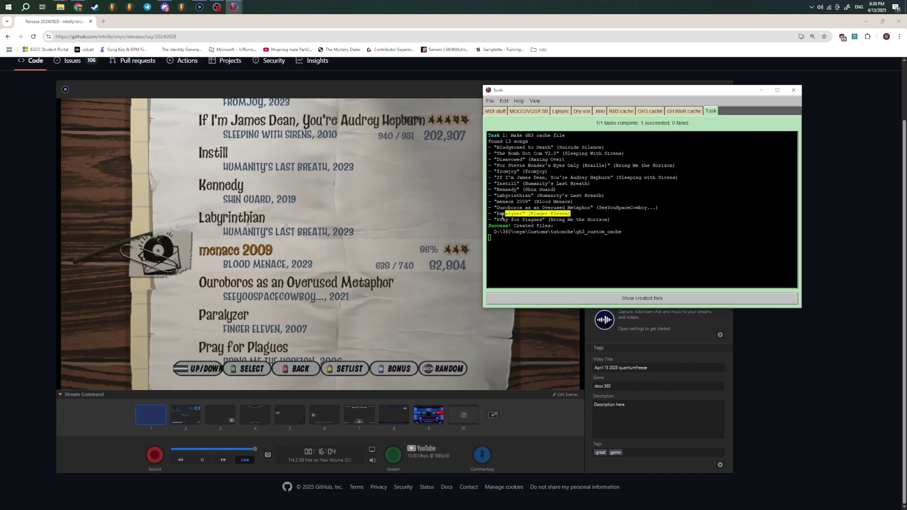
click(505, 217)
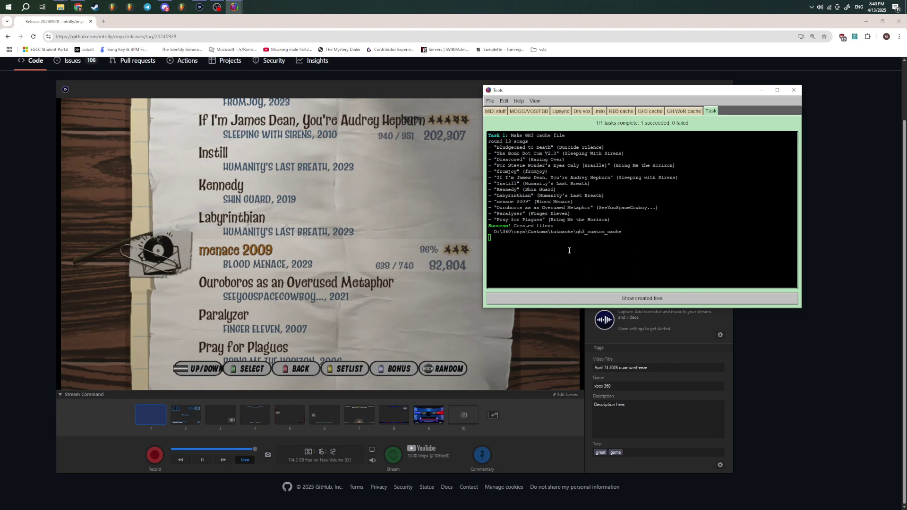
mouse_move(569, 250)
mouse_down()
mouse_move(543, 147)
mouse_move(559, 247)
mouse_up()
- Open a new browser tab and start entering the Chorus Encore address enchor.us
click(104, 25)
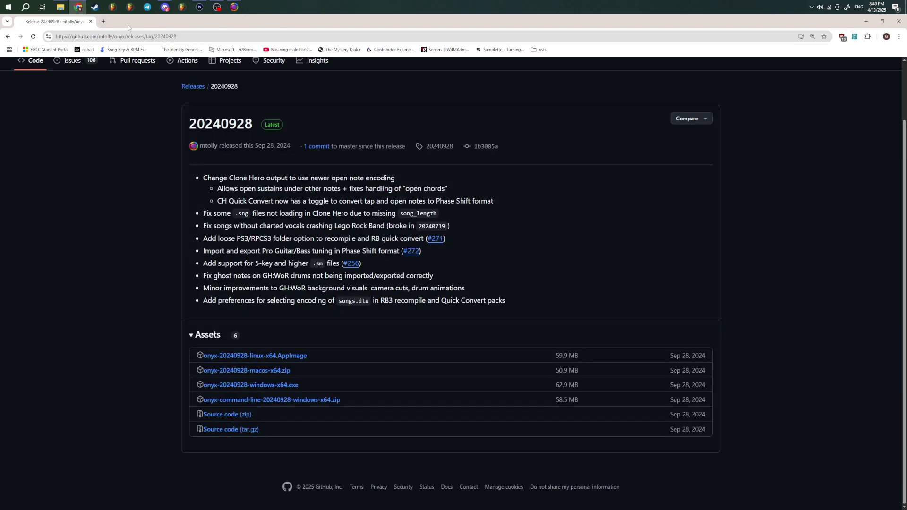
click(105, 24)
text(enchor.us)
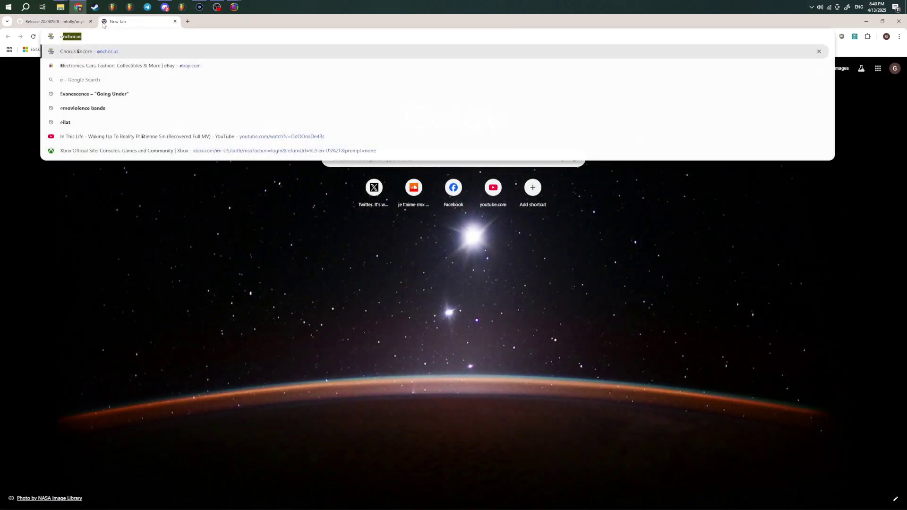